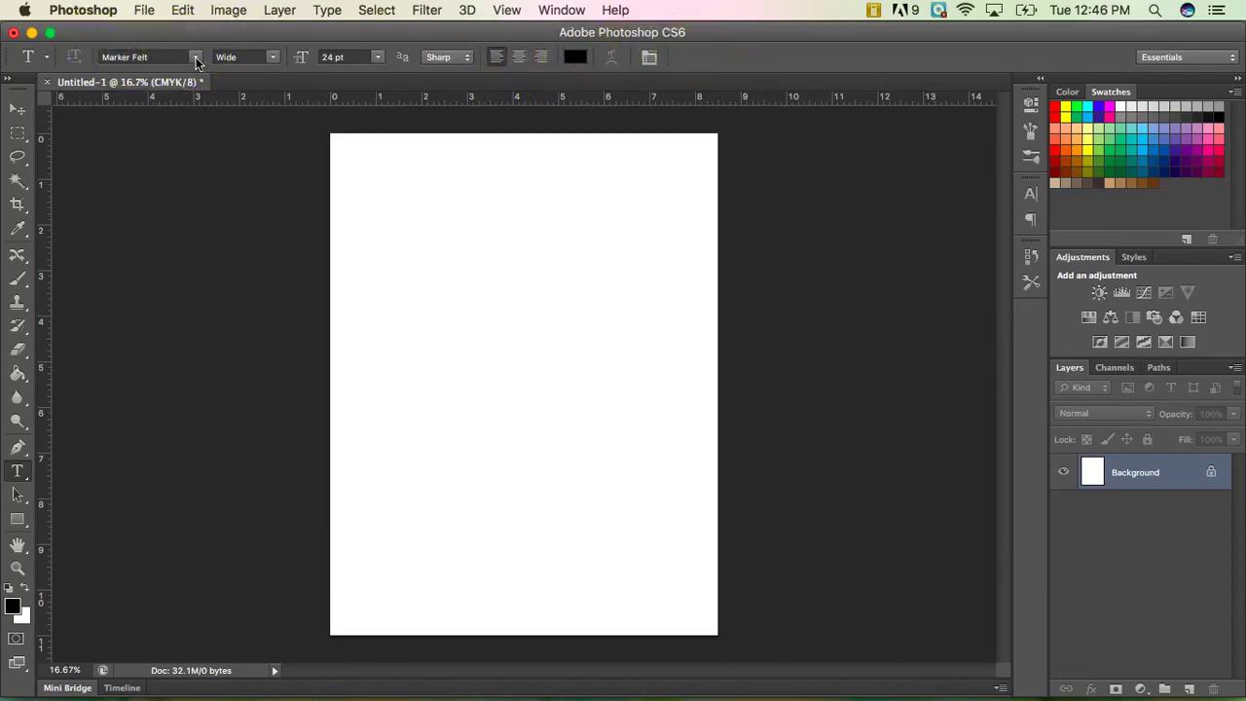
Set the type font to Marker Felt Wide at 24 pt
click(196, 58)
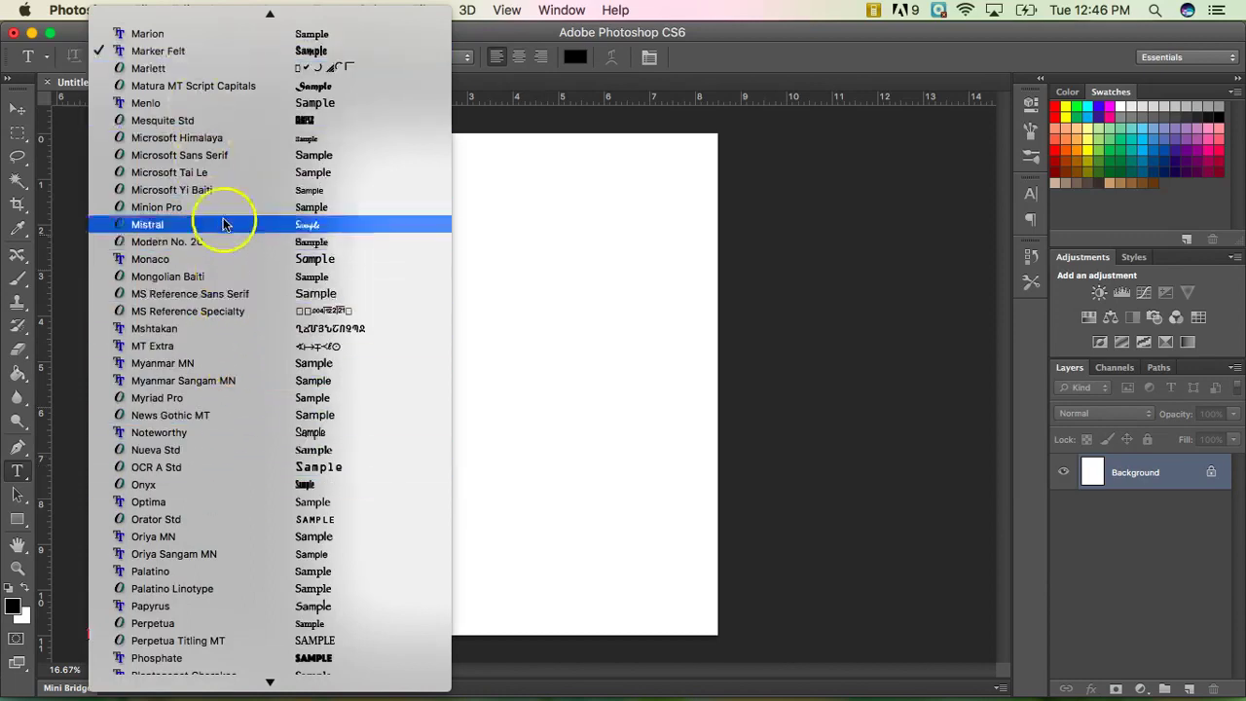
click(229, 51)
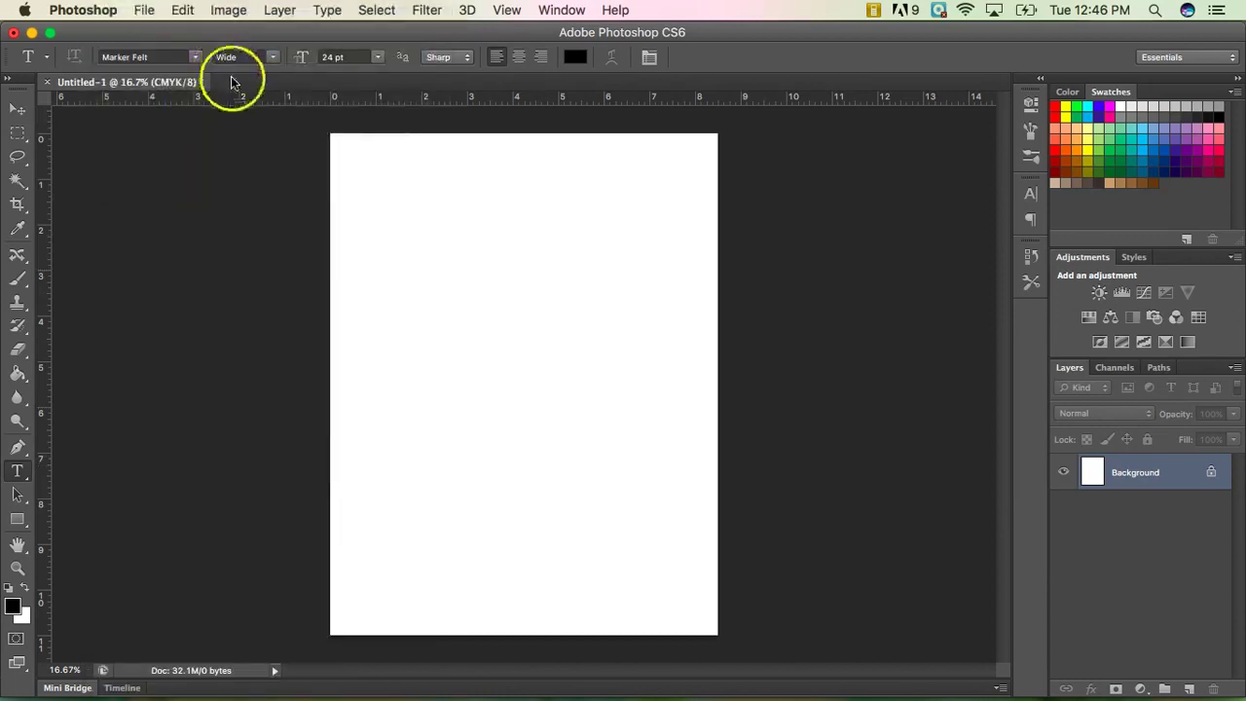
click(273, 57)
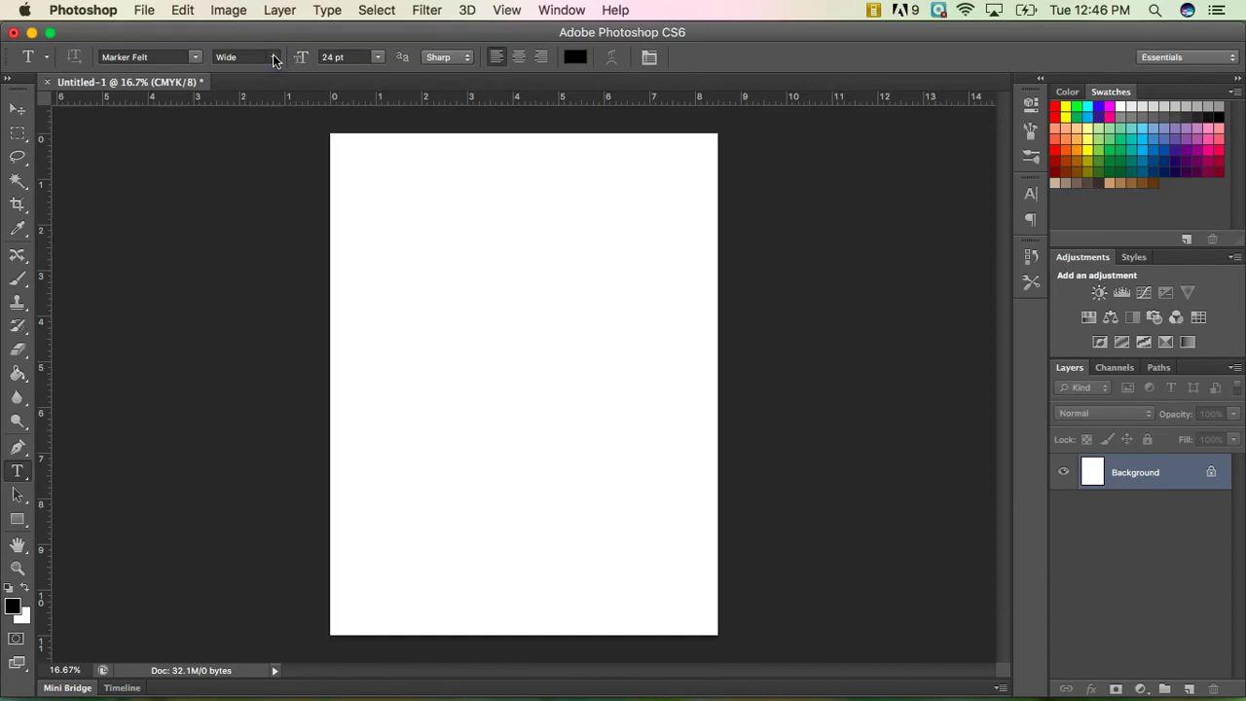
click(274, 57)
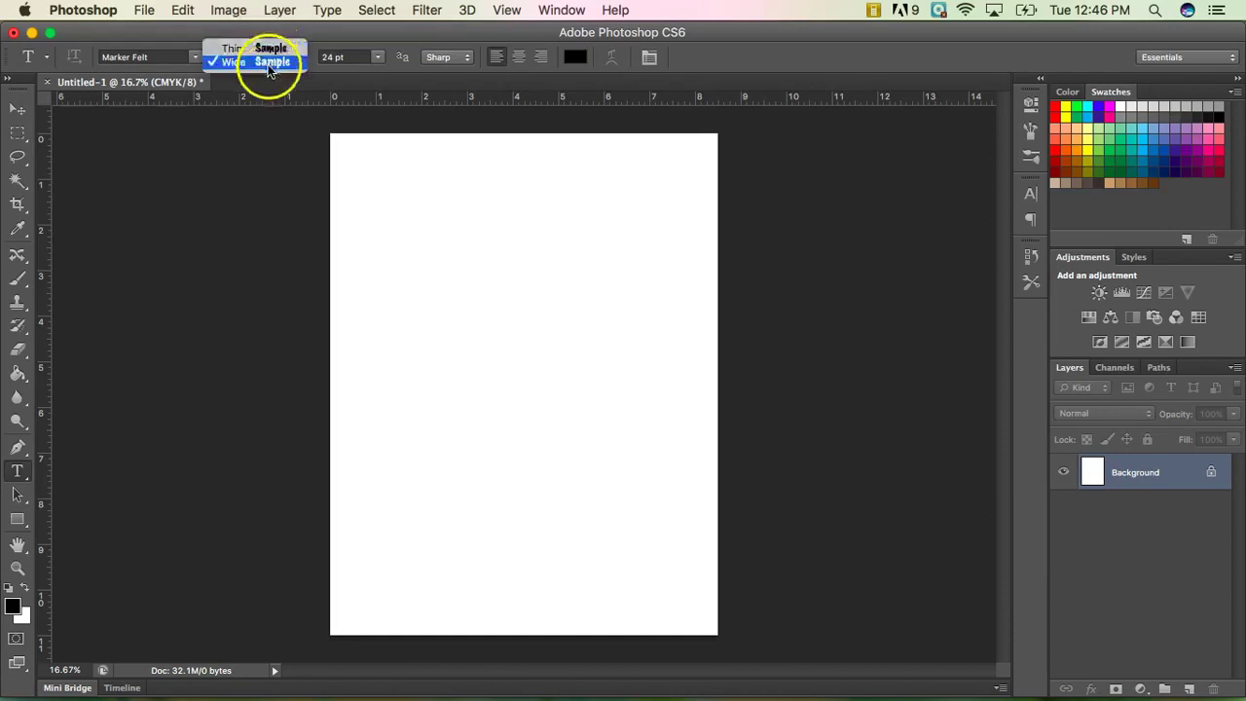
click(265, 48)
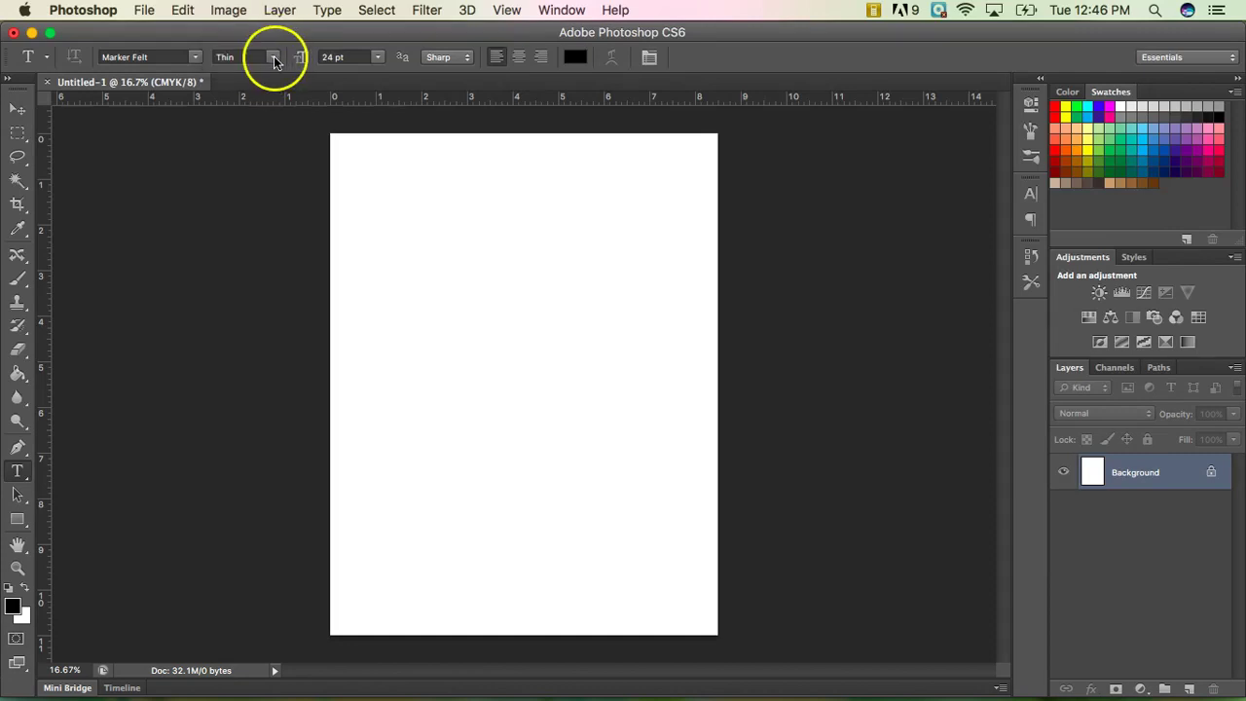
click(273, 59)
click(273, 61)
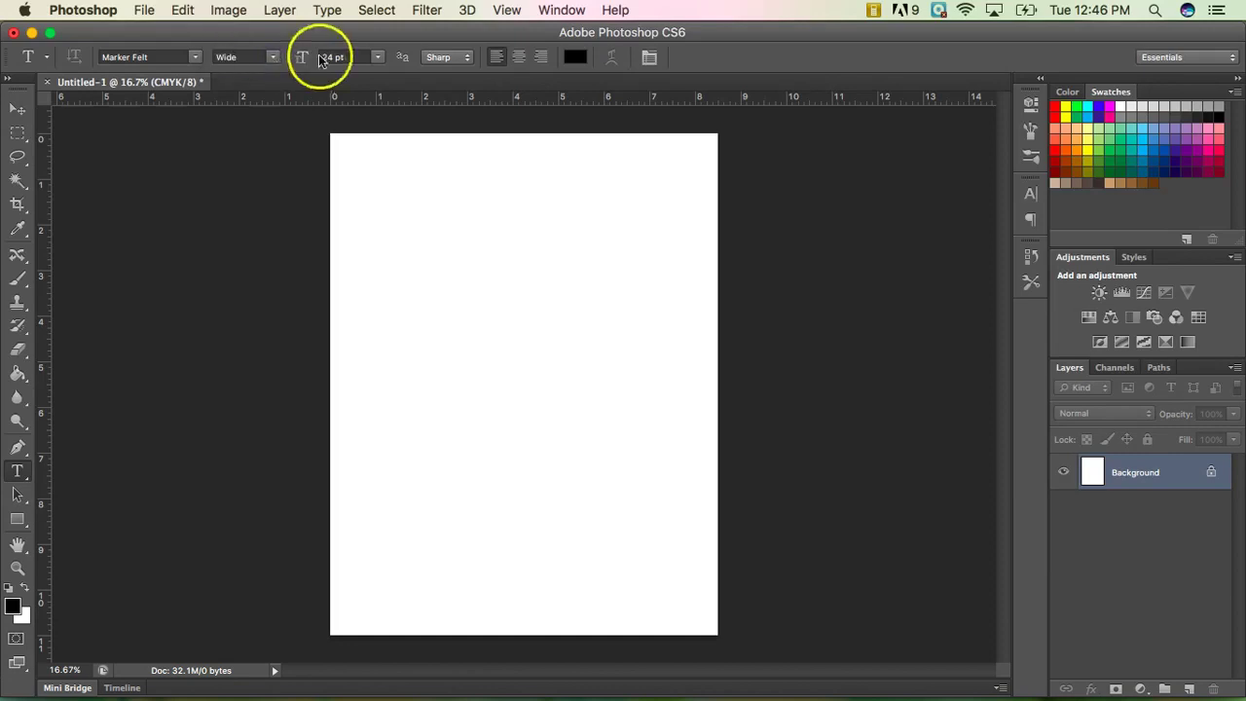
click(376, 58)
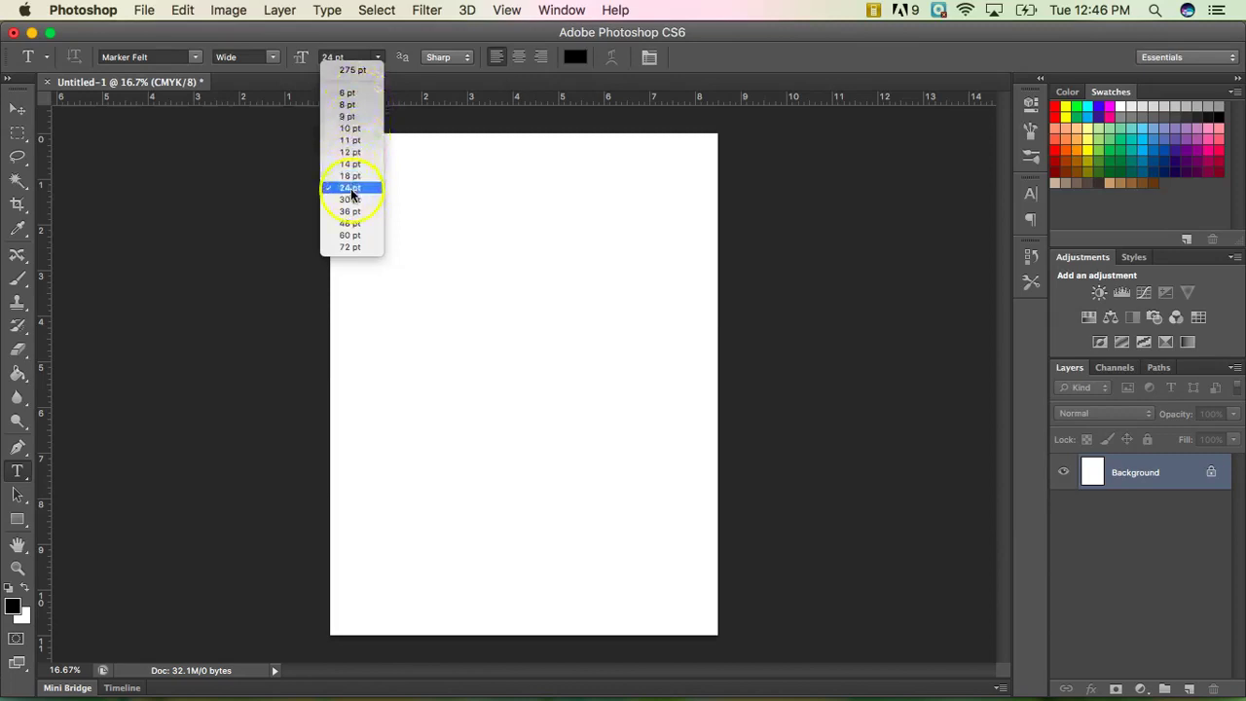
click(349, 187)
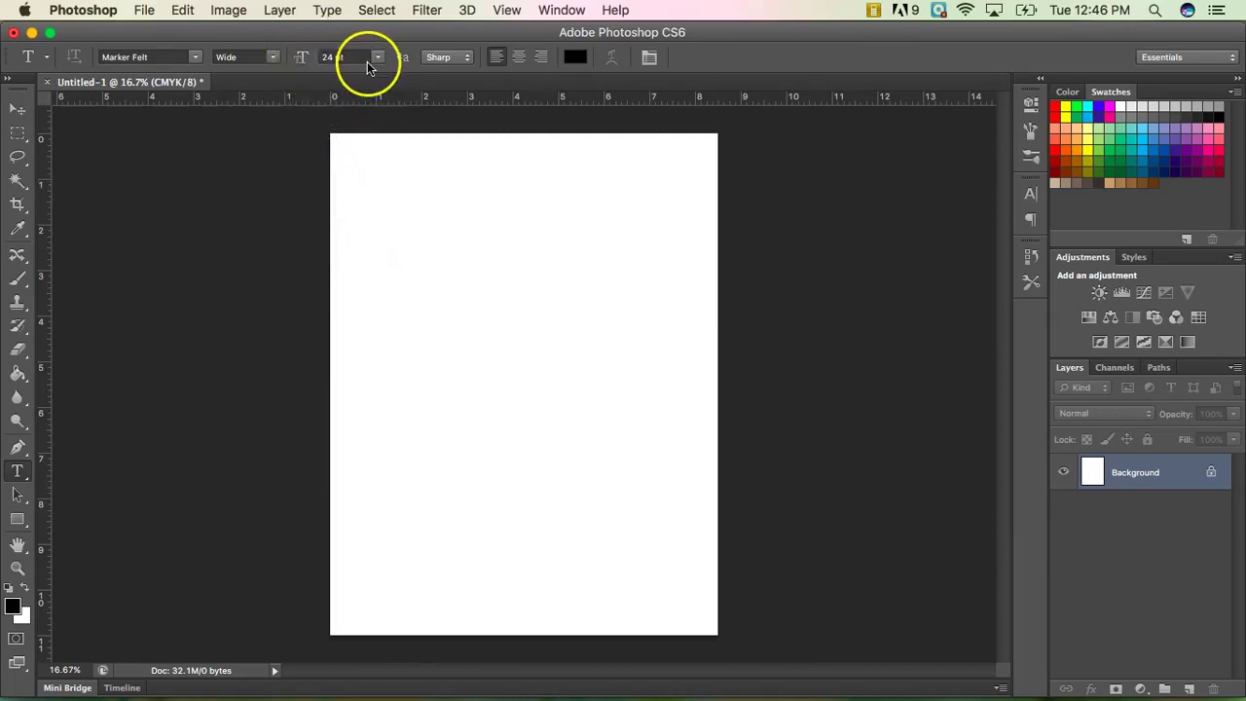
click(332, 56)
click(332, 57)
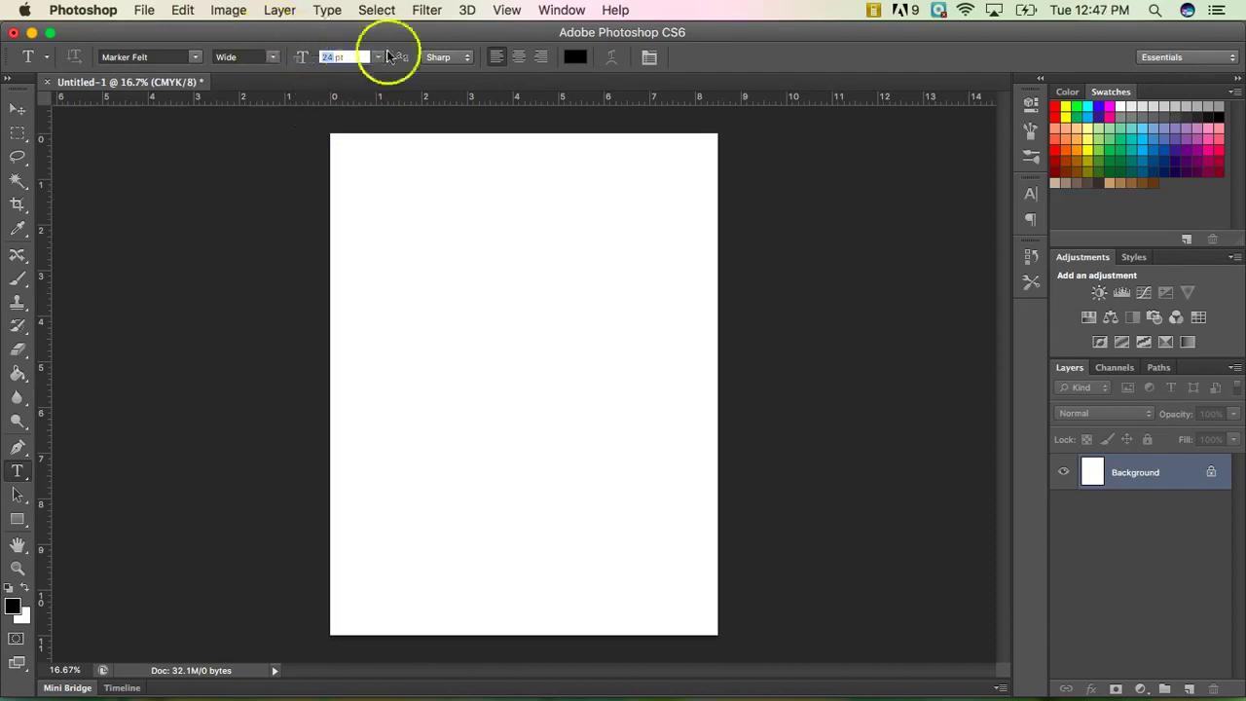
key(Return)
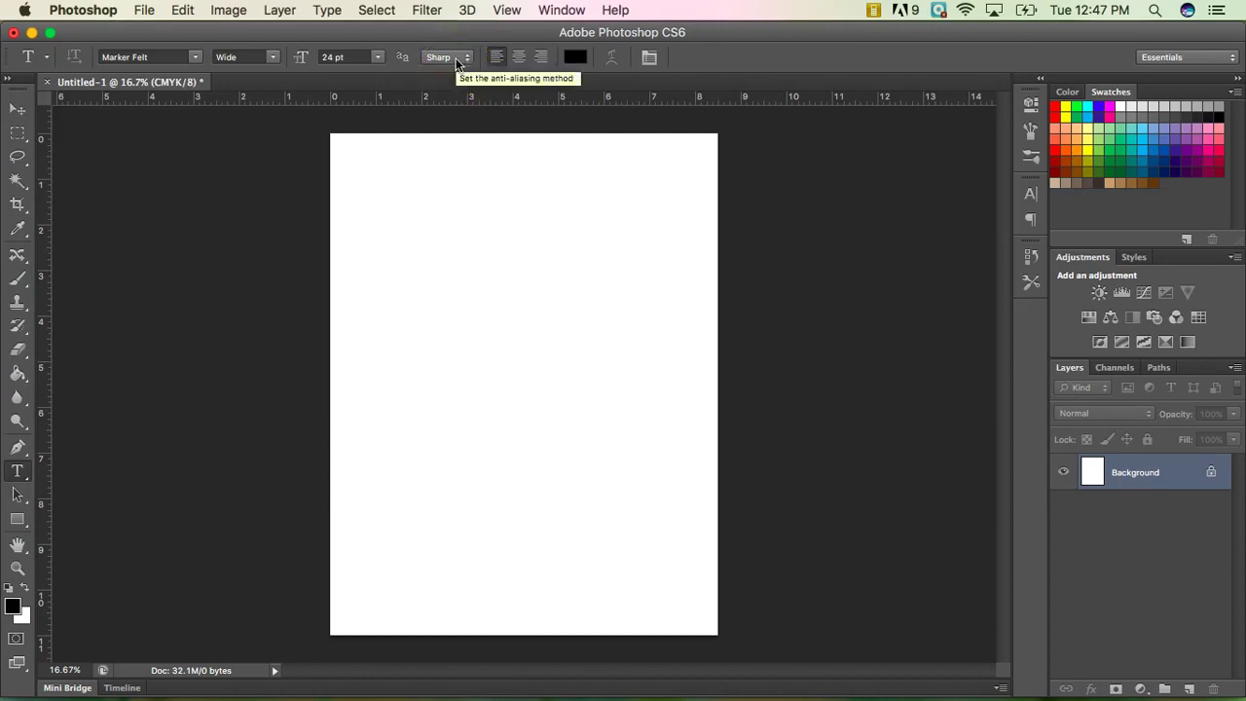
Set the text colour to bright pink (ff3cd9)
click(576, 61)
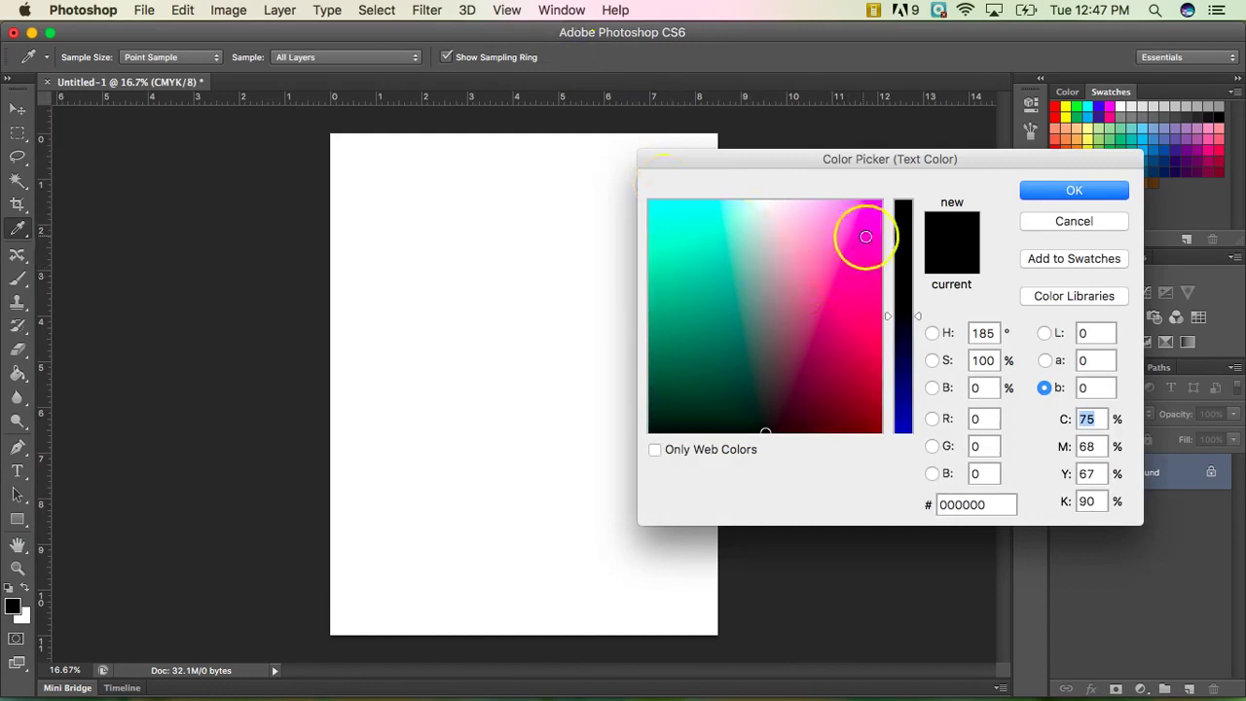
click(866, 236)
click(1068, 190)
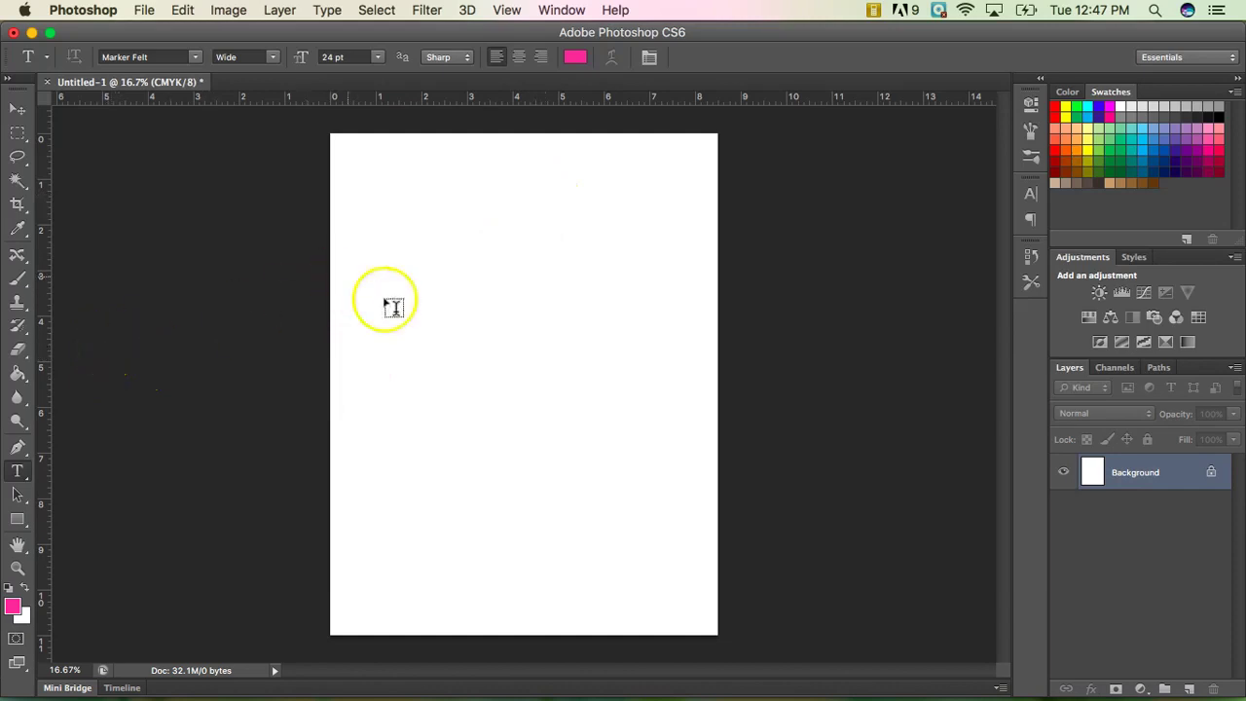
Add an upper-left paragraph box reading 'Hello, Danielle. How are you today?', enlarge it, commit
drag(367, 207, 562, 253)
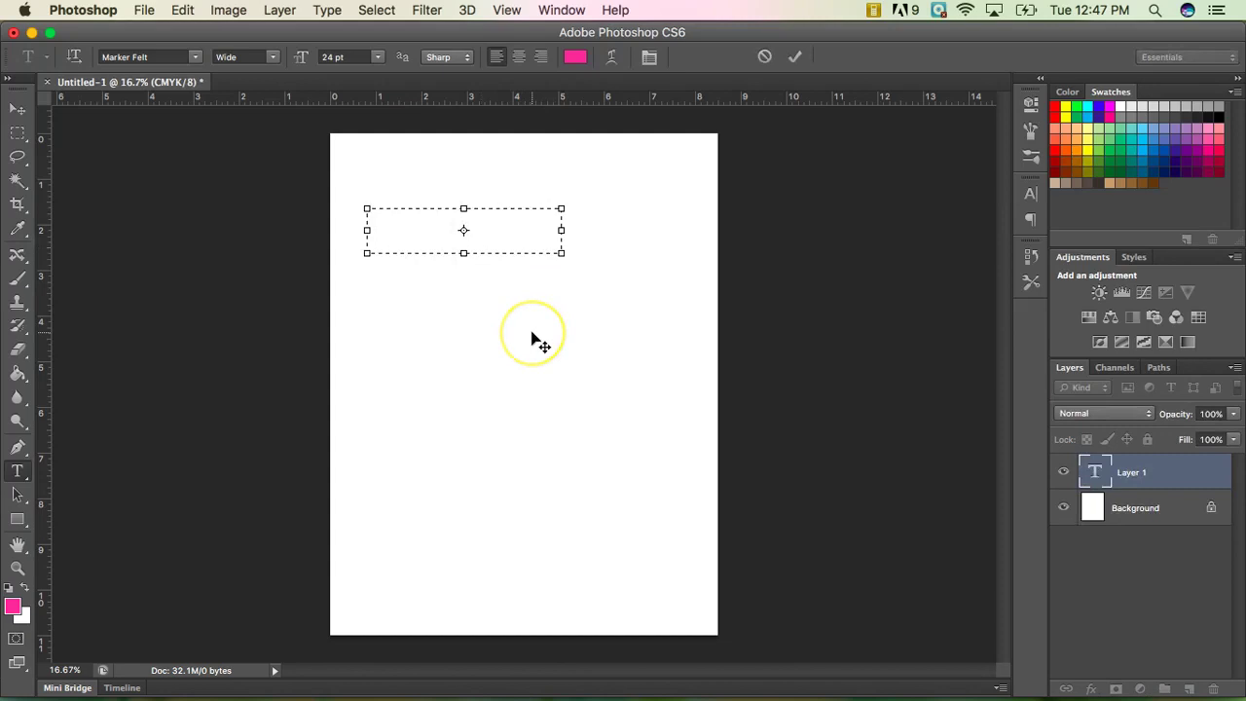
click(406, 237)
text(Hello, Danielle. How are you today?)
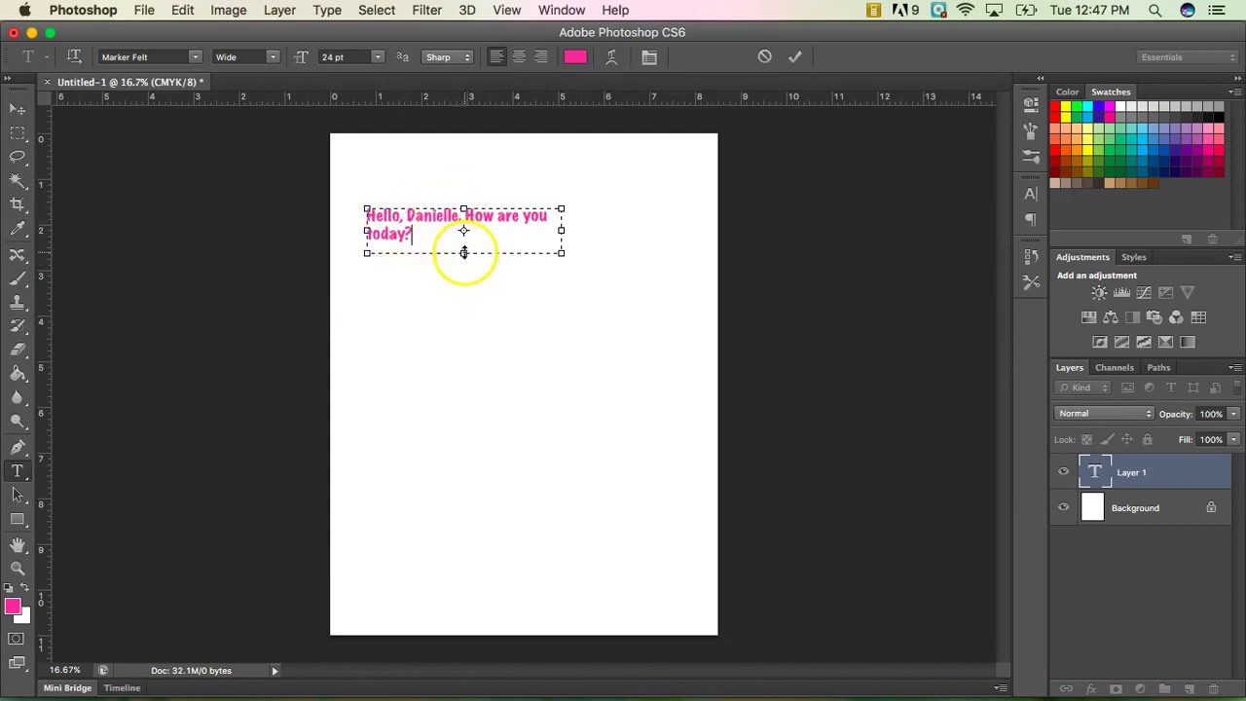
mouse_move(464, 255)
mouse_down()
mouse_move(467, 376)
mouse_move(481, 231)
mouse_move(470, 375)
mouse_up()
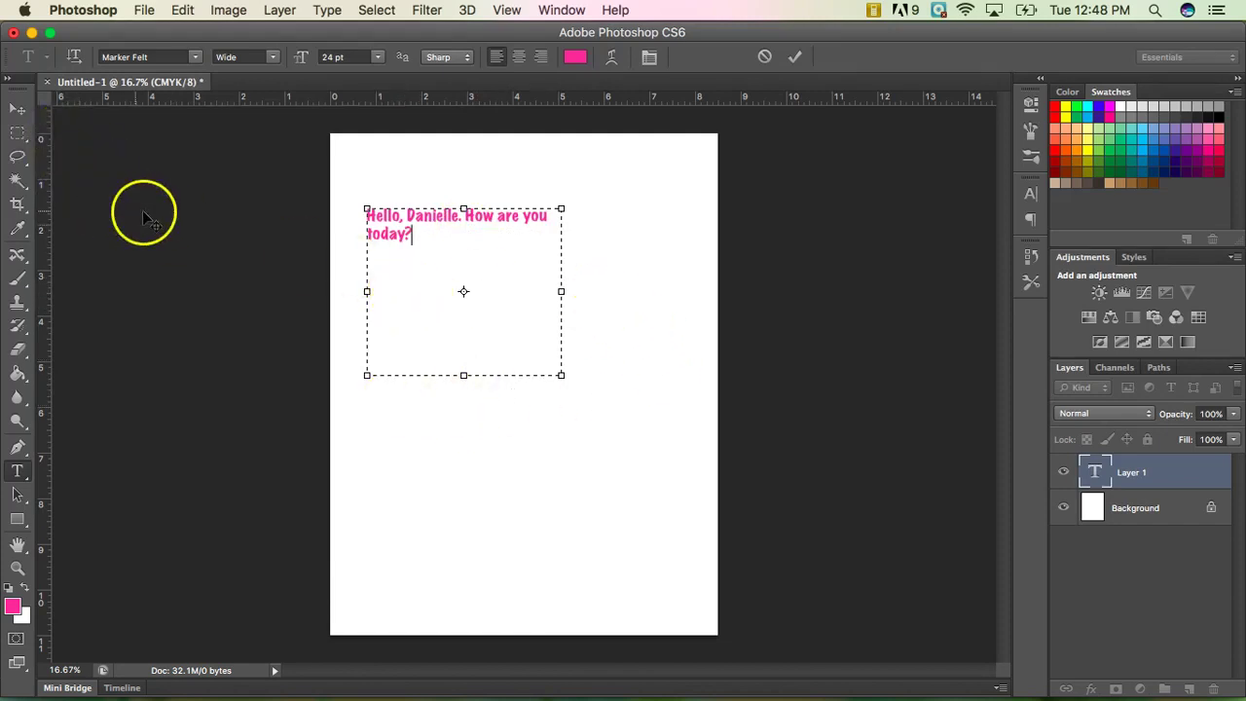
click(798, 59)
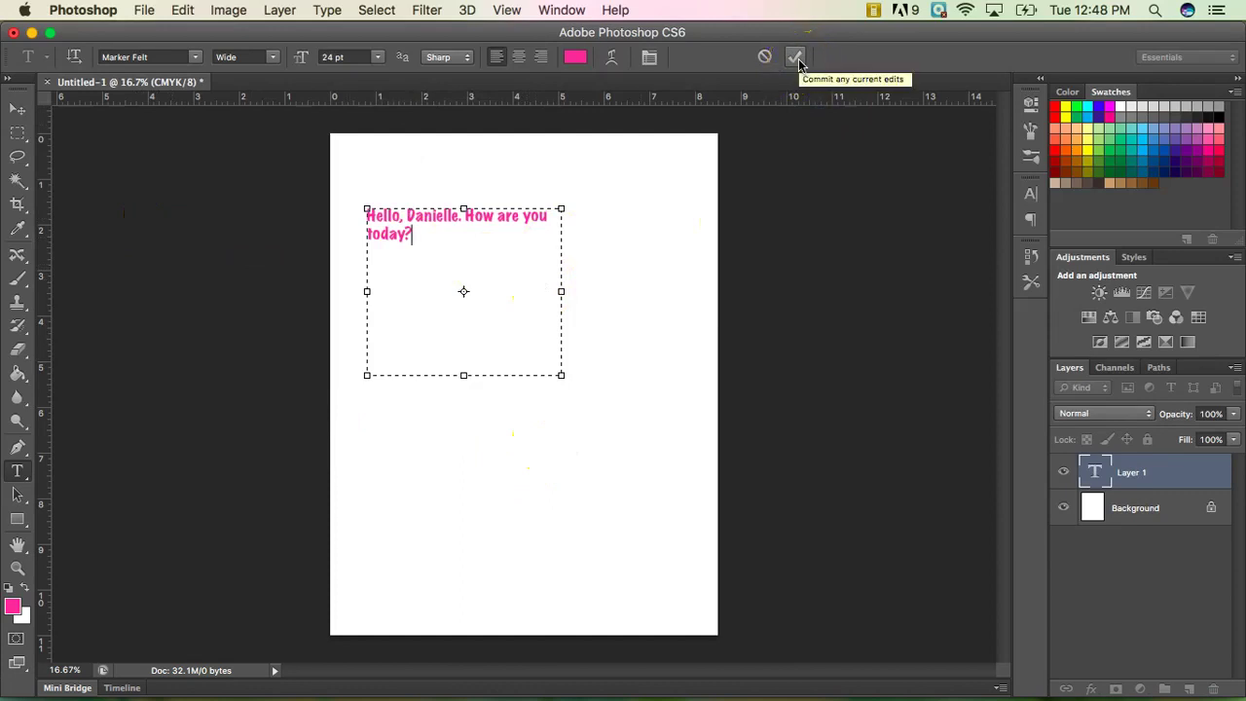
click(797, 59)
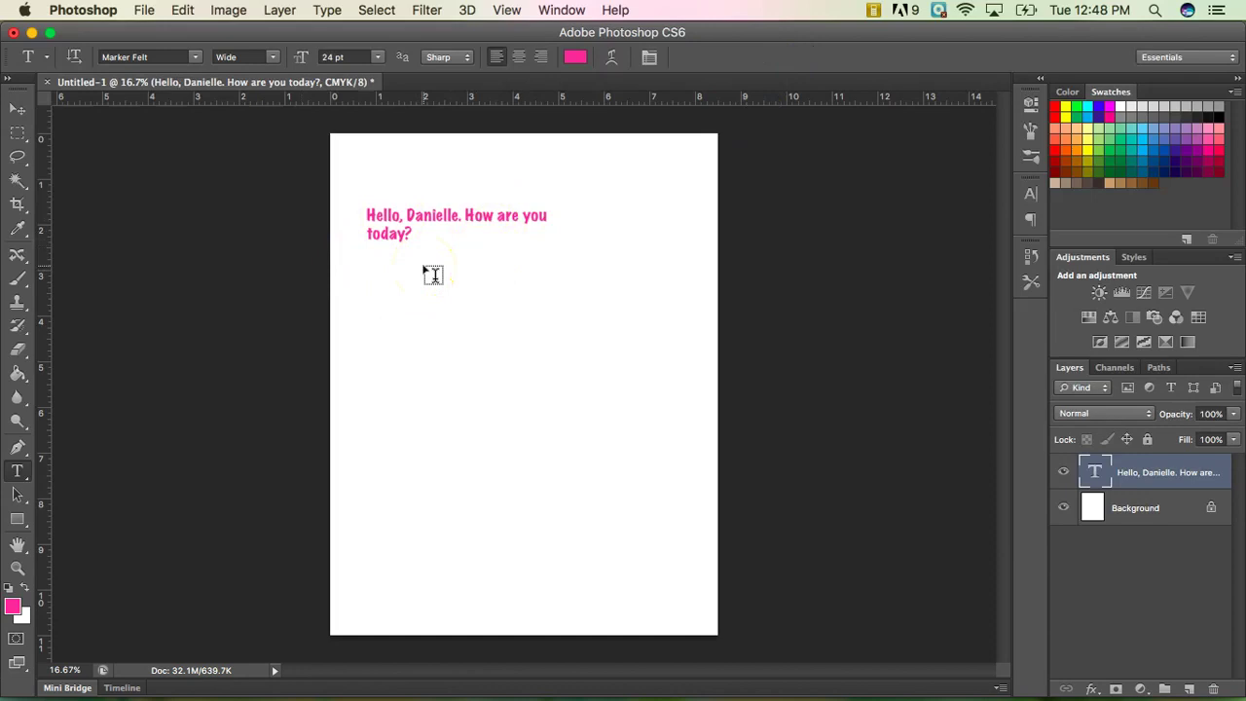
Start a new pink text layer below the greeting, replacing placeholder typing with 'Hello!'
click(376, 327)
click(589, 470)
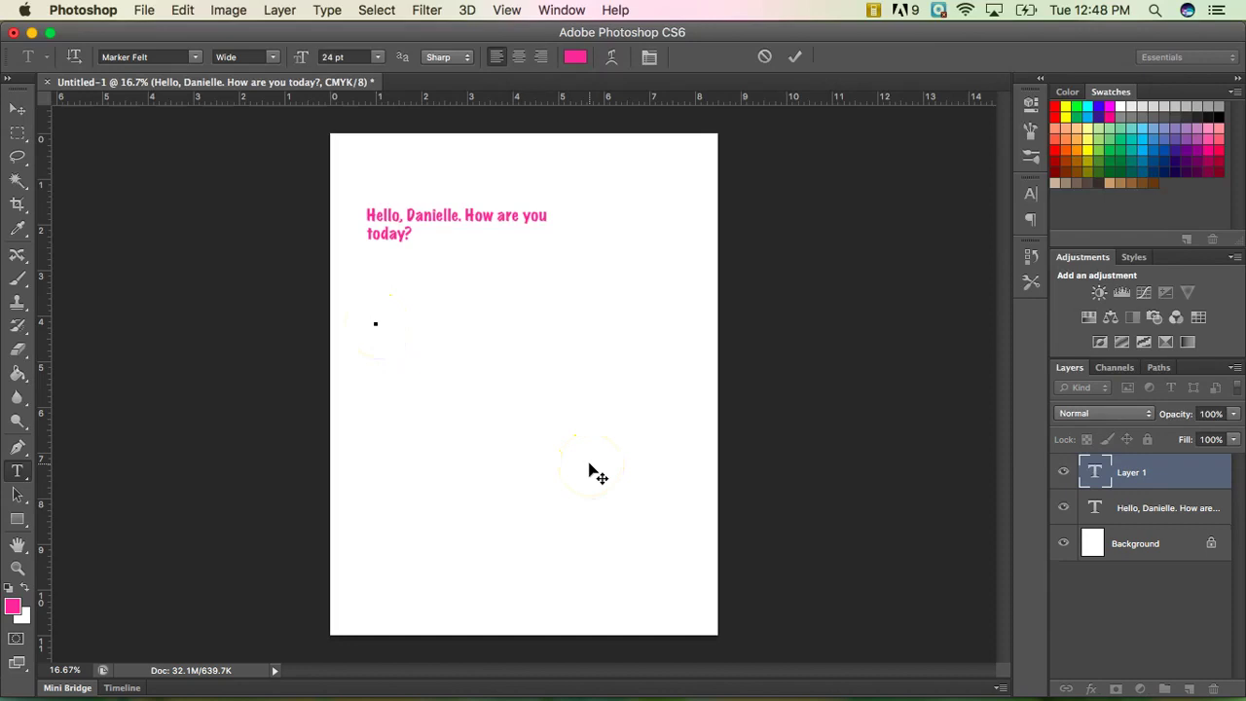
text(dkfjadlskfjdlkfjdlkjfadkf dskljfldskjflas dfsa dlkf)
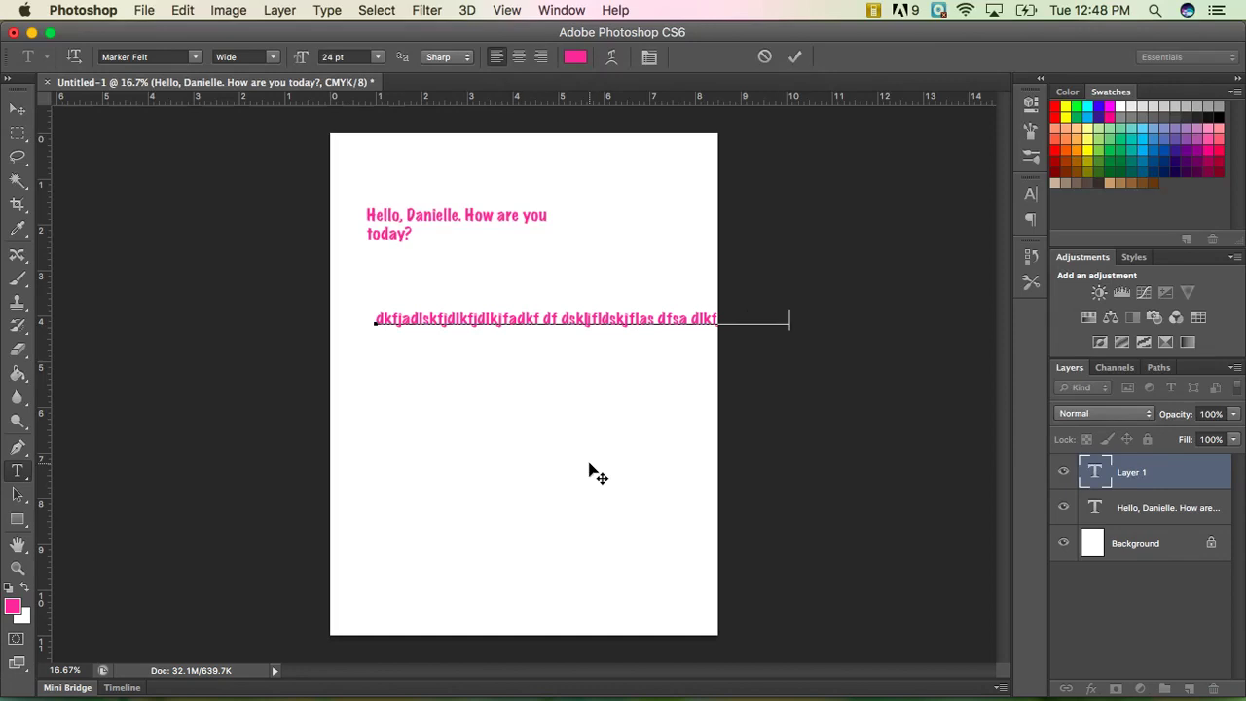
click(658, 321)
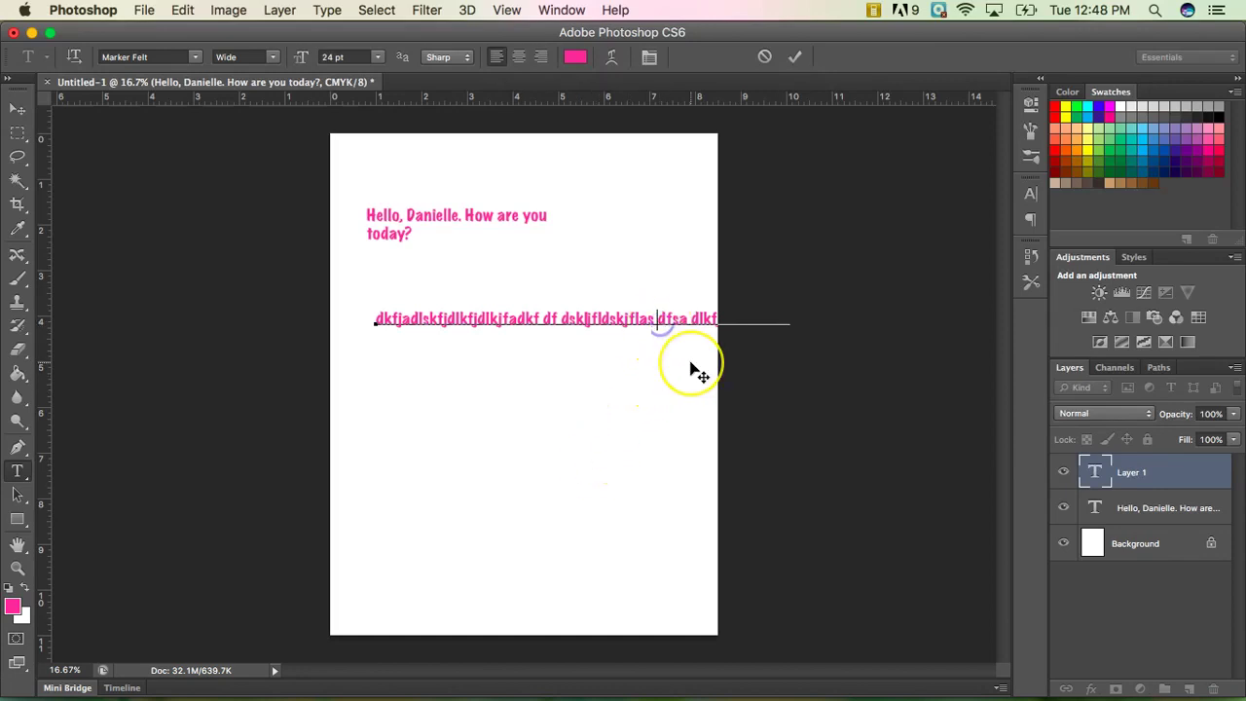
key(Return)
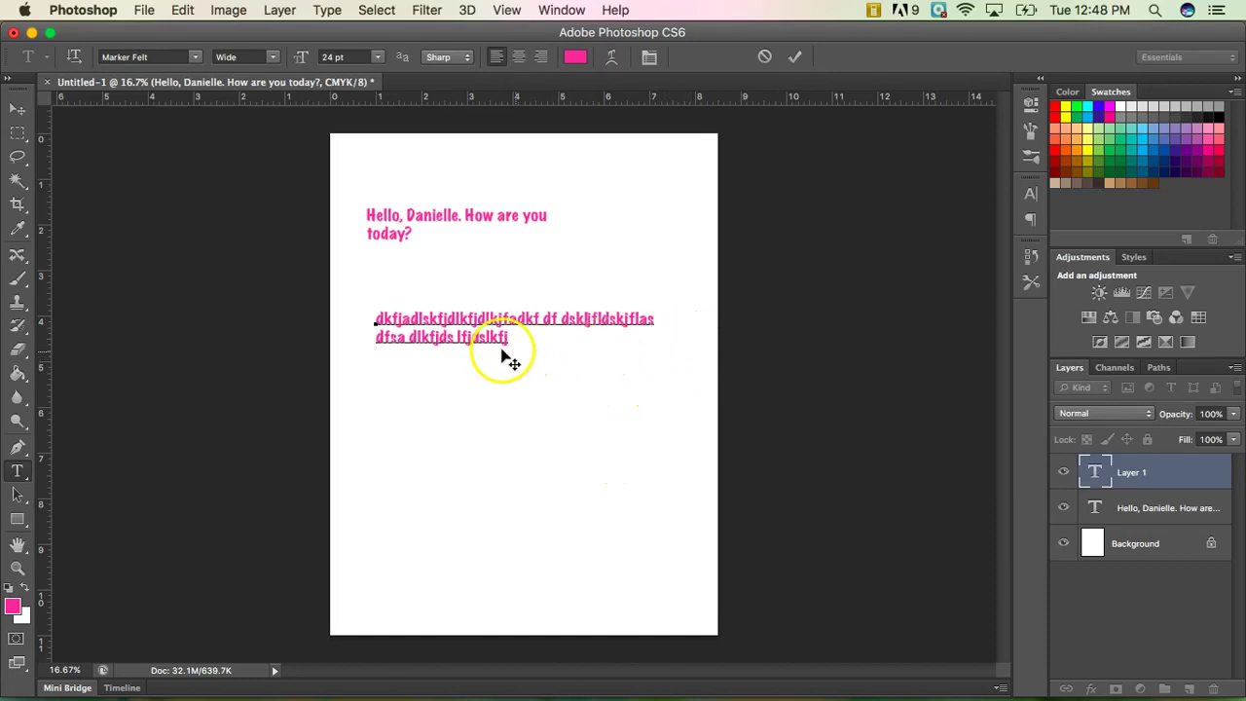
drag(513, 341, 359, 318)
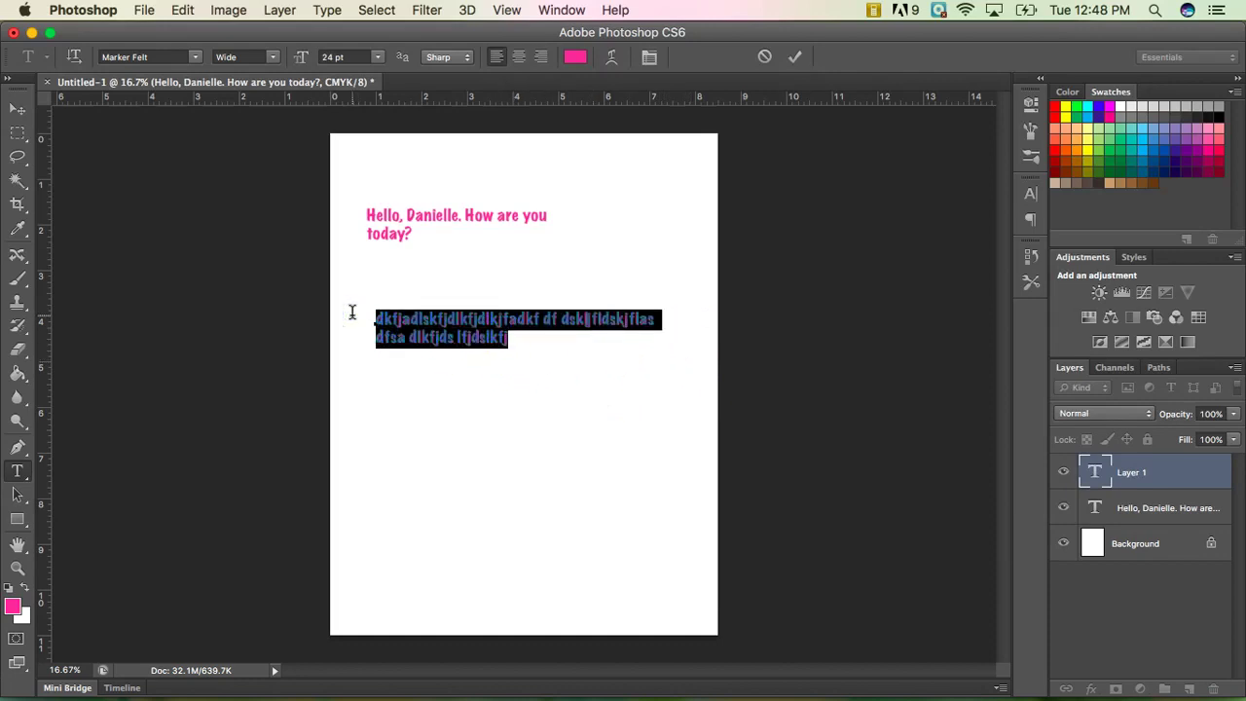
text(Hello!)
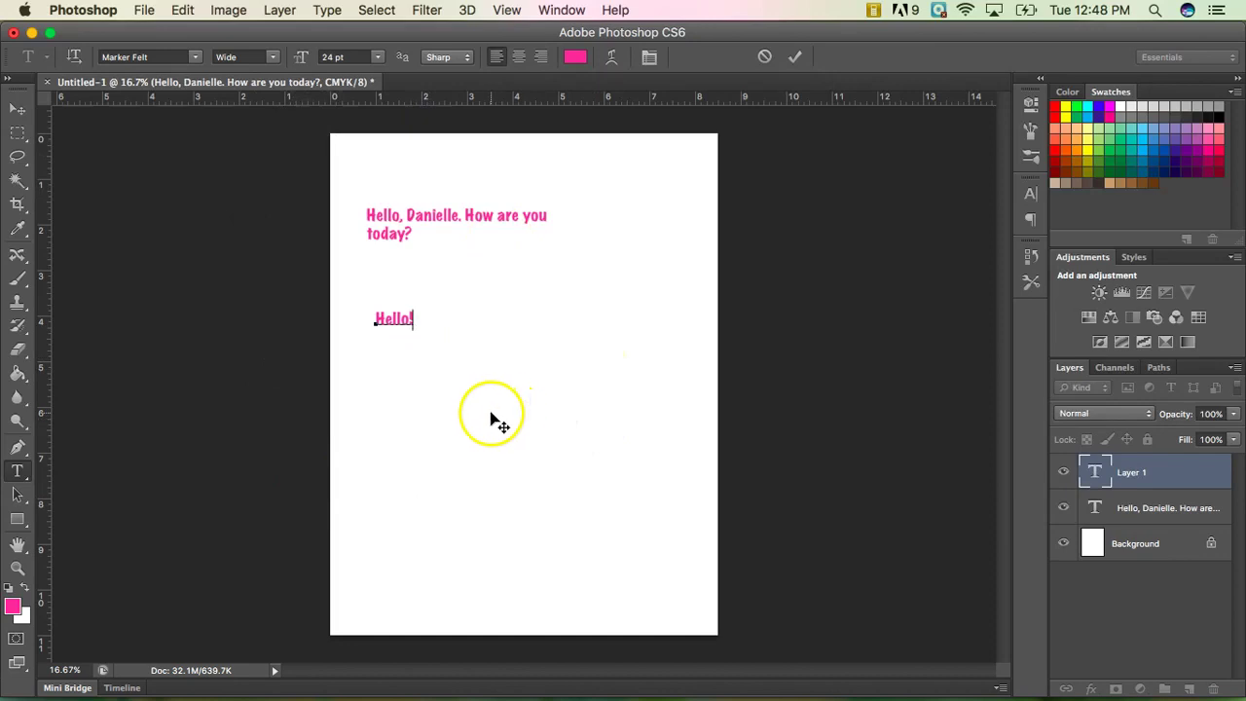
Finish the Hello! entry, then select all of its text for restyling
click(18, 107)
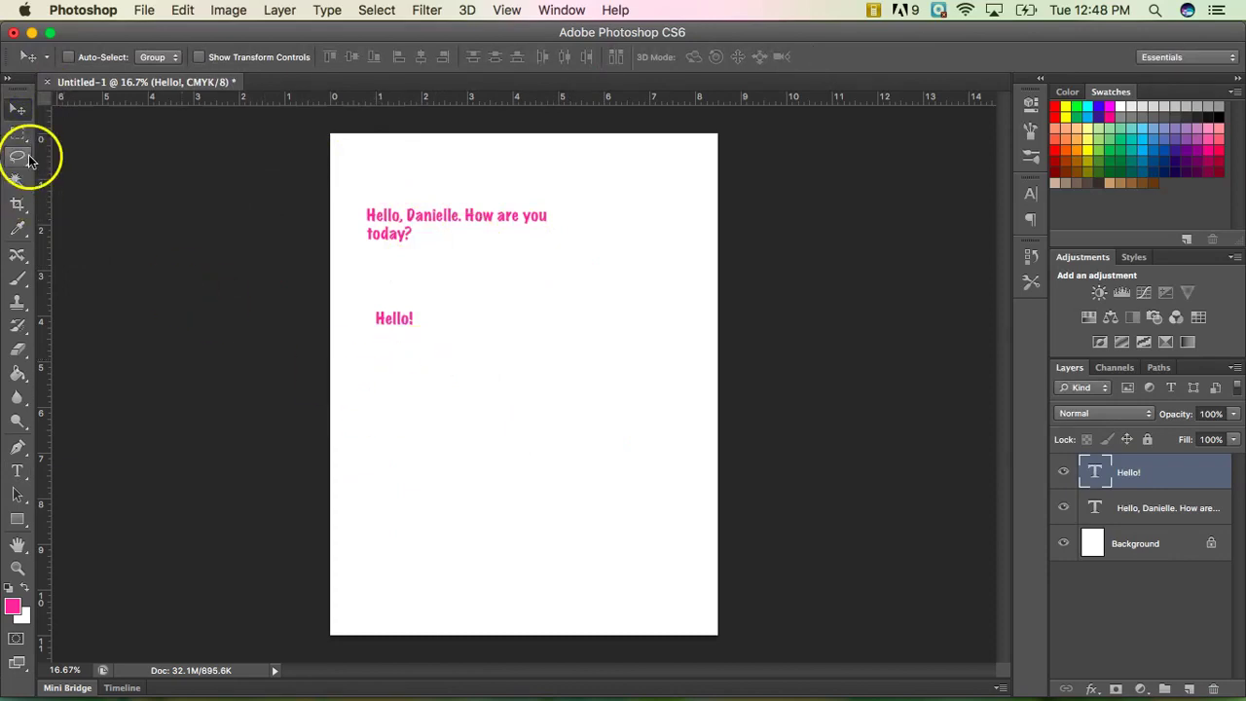
click(17, 471)
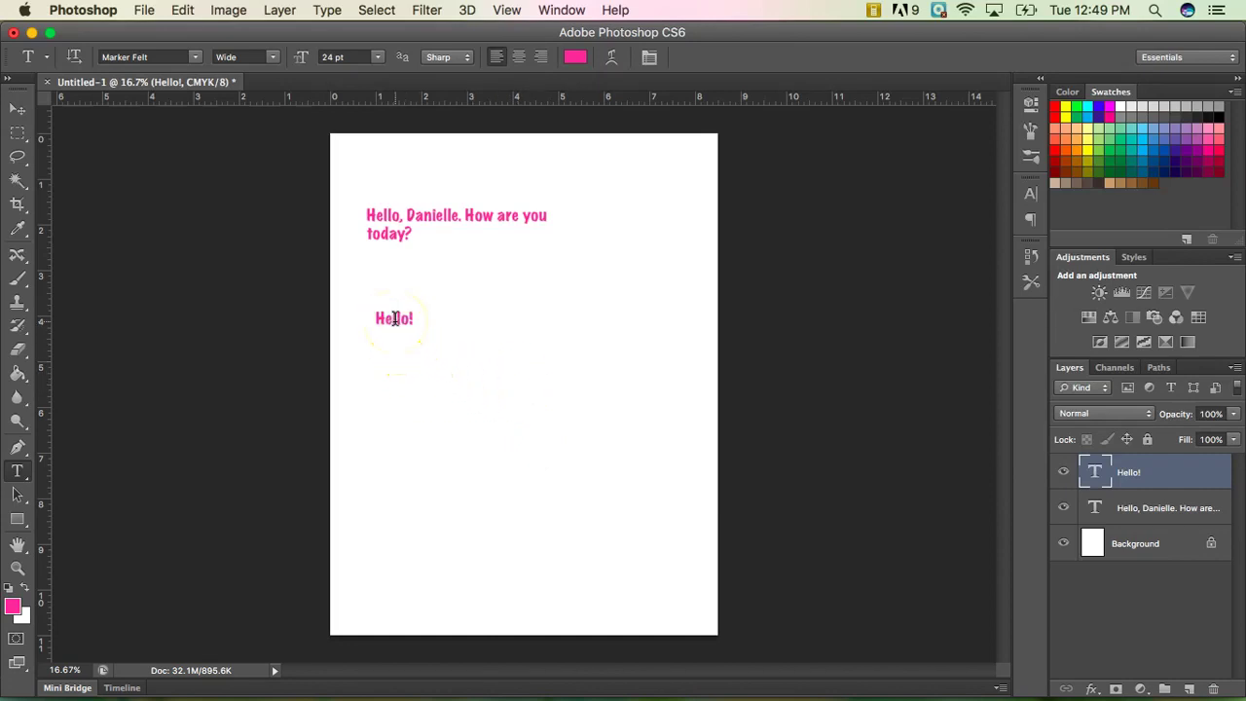
click(394, 322)
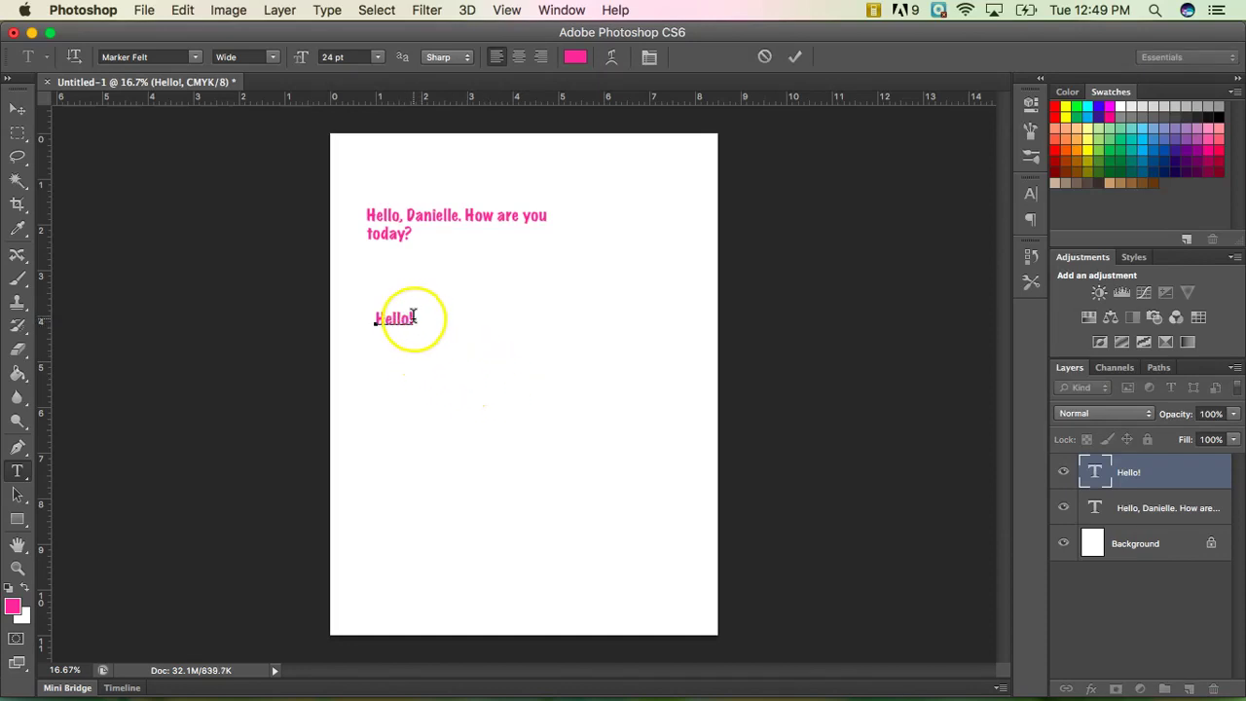
drag(413, 320, 376, 320)
Make the selected Hello! text Mesquite Std, 72 pt, in teal 00d0b9
click(198, 57)
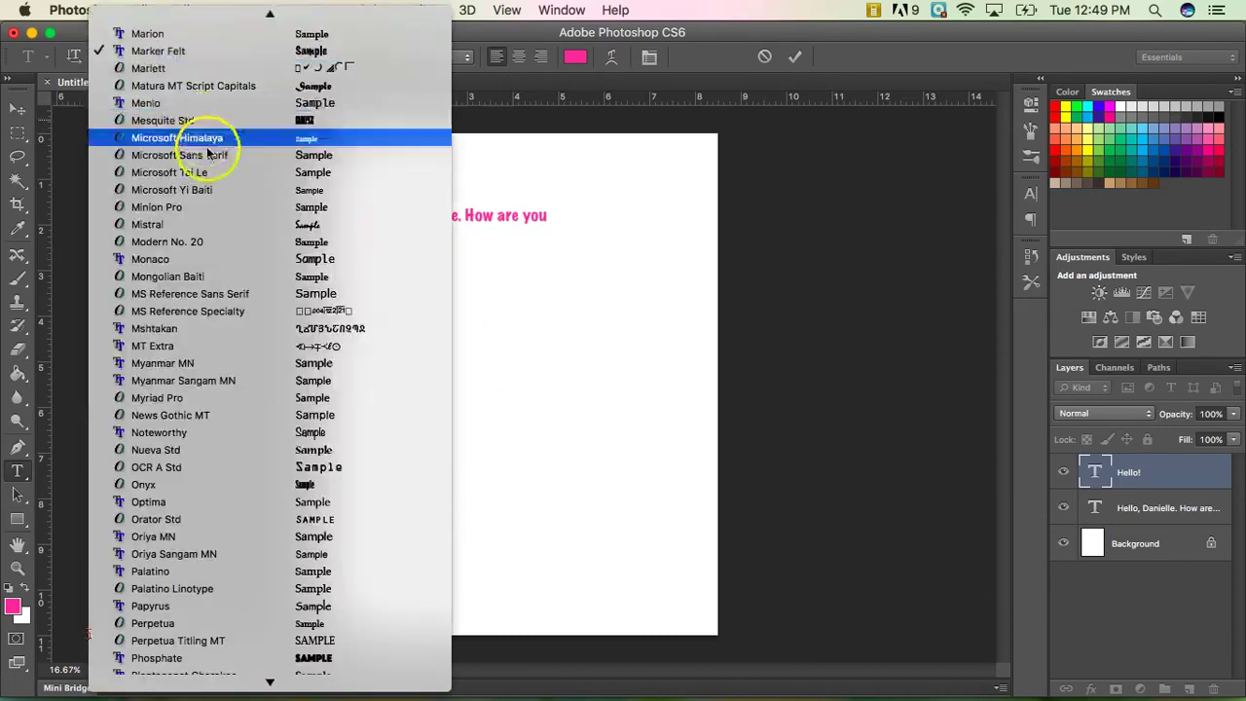
click(200, 119)
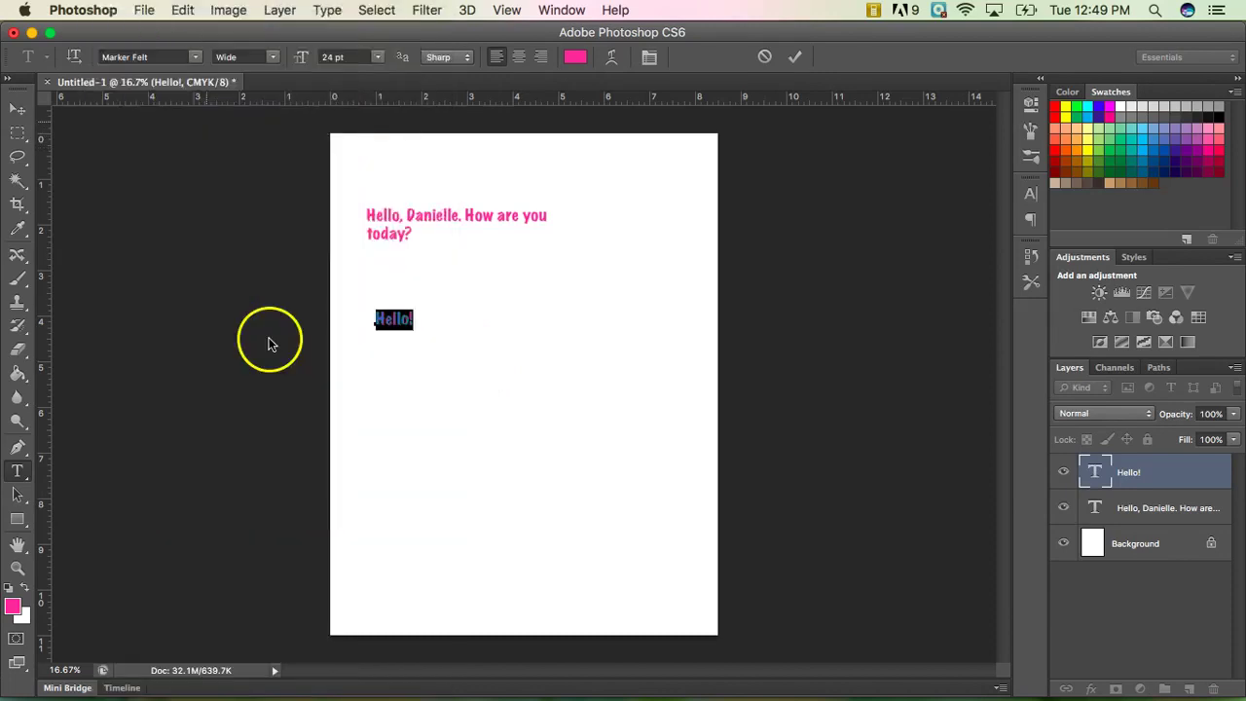
click(379, 58)
click(358, 243)
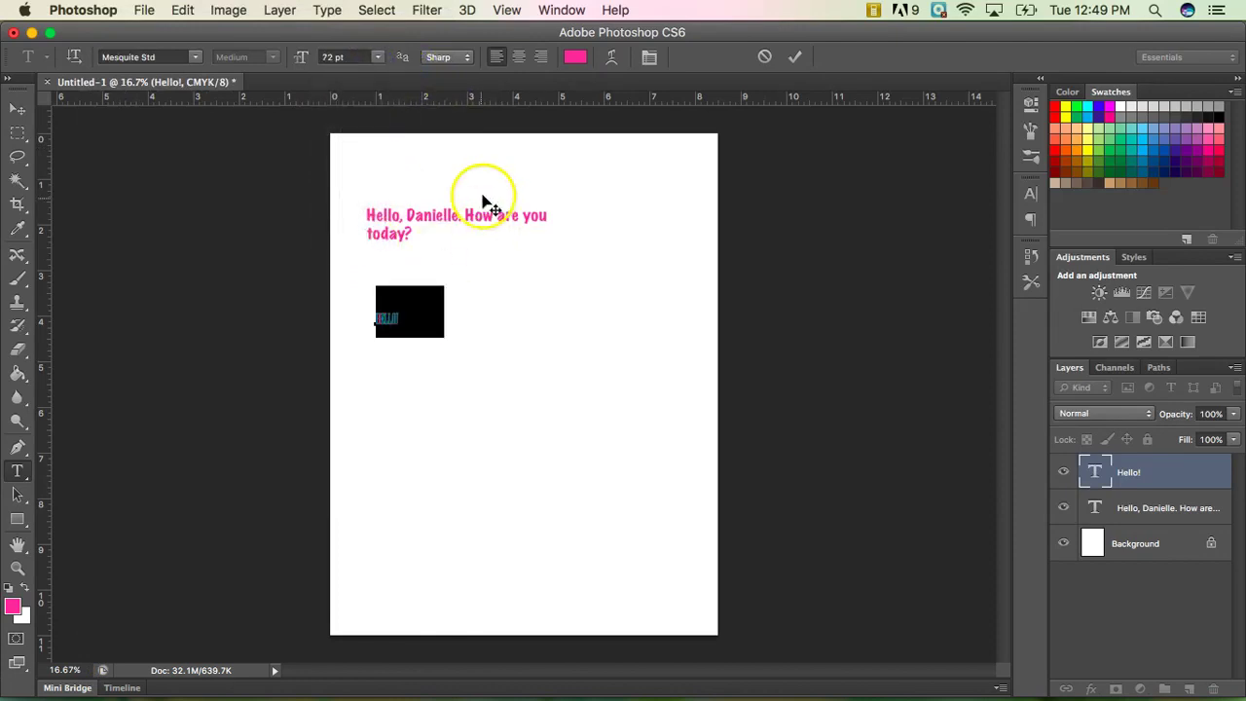
click(574, 57)
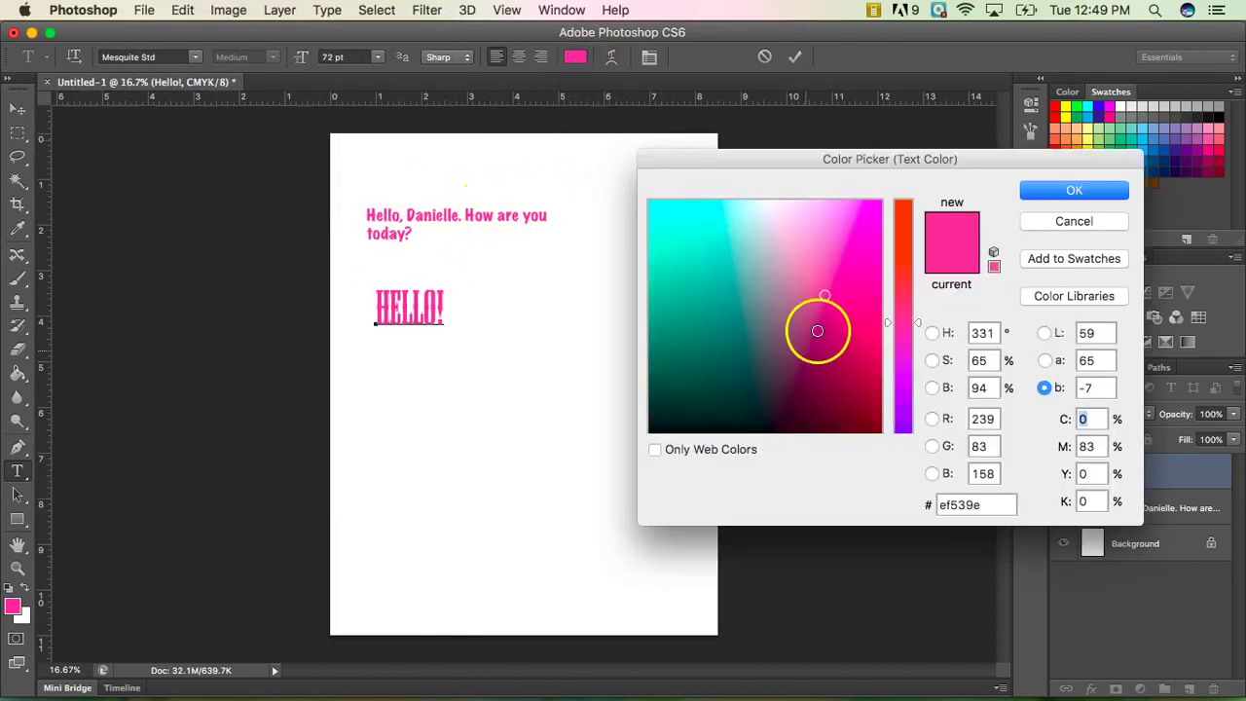
click(695, 267)
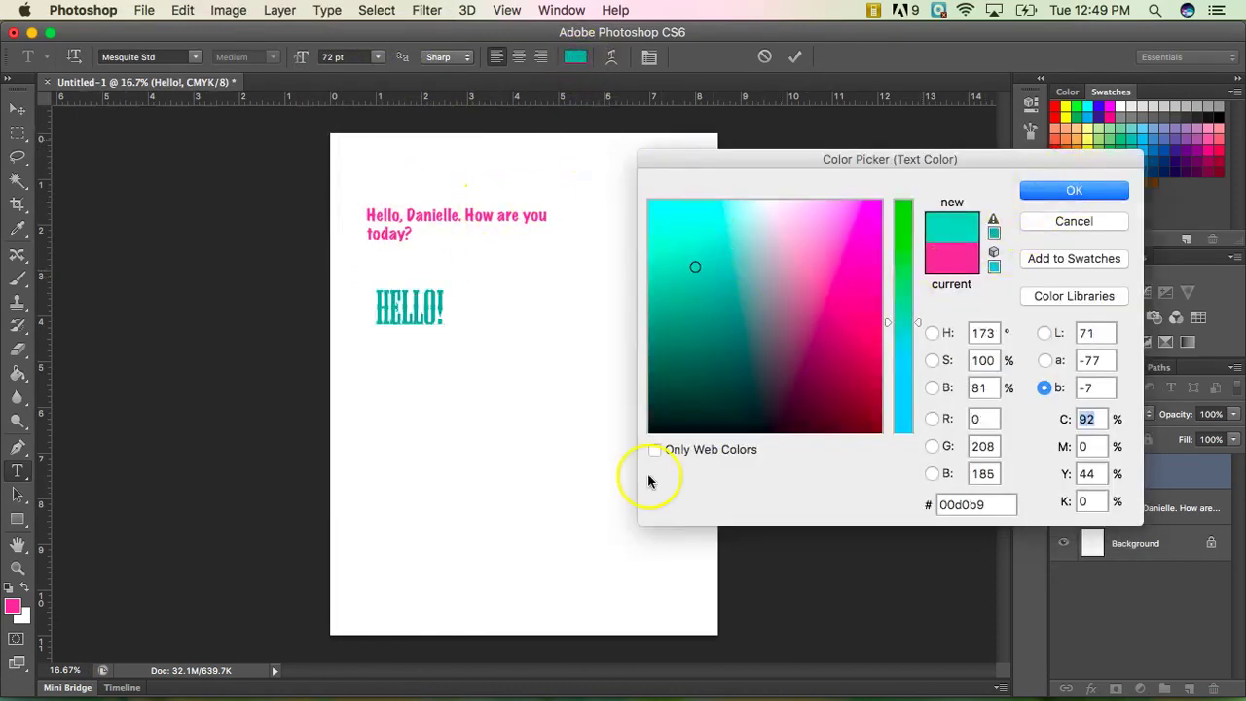
key(Return)
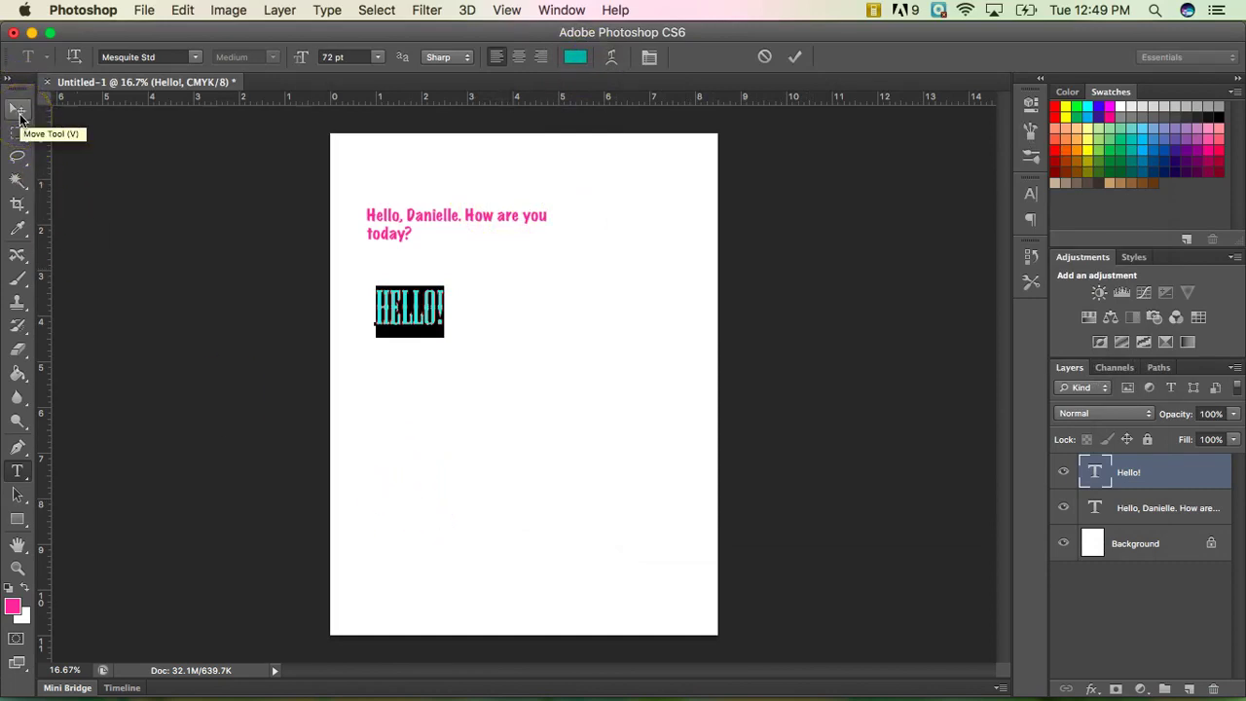
Free-transform HELLO! to nearly page width, apply the scale, and nudge it slightly right and up
click(18, 114)
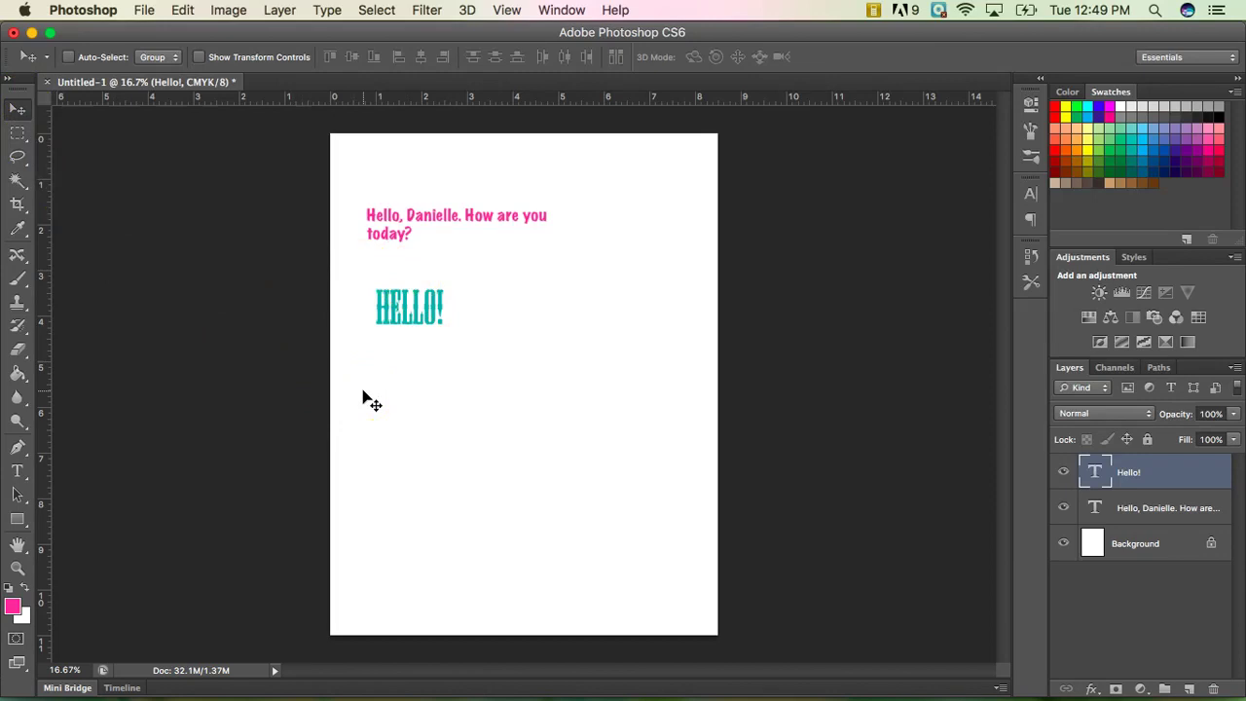
key(ctrl+t)
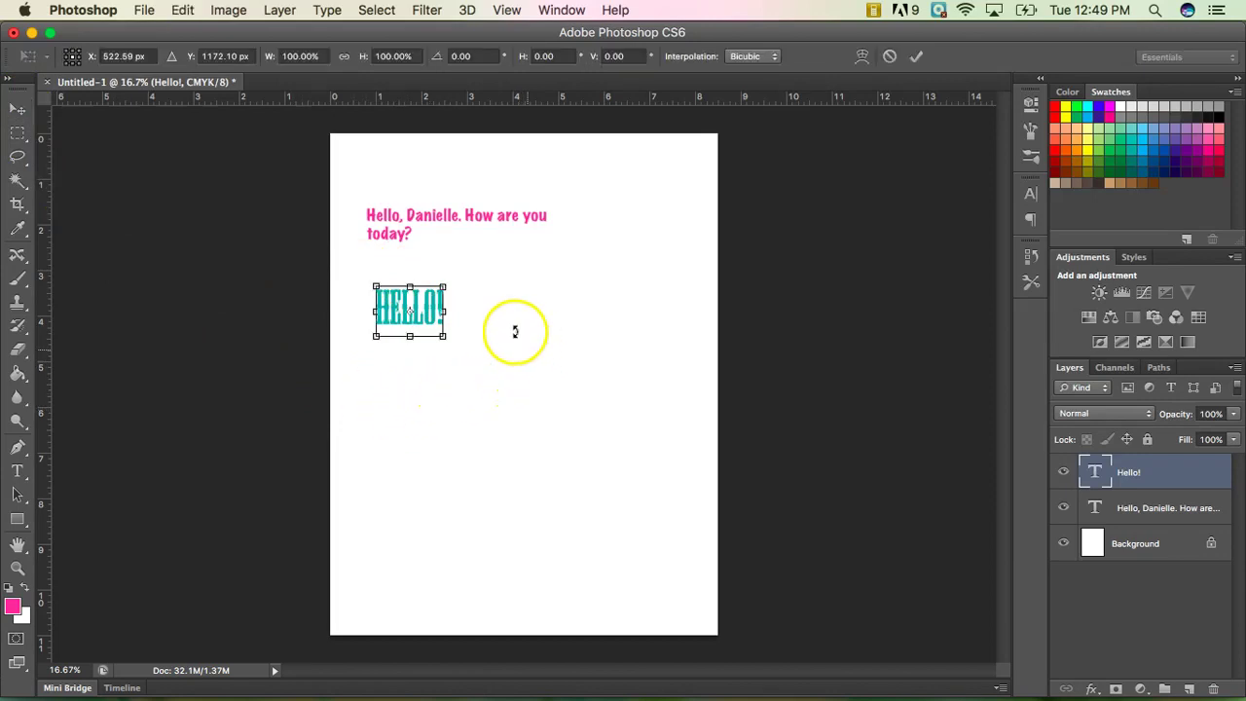
drag(442, 337, 527, 418)
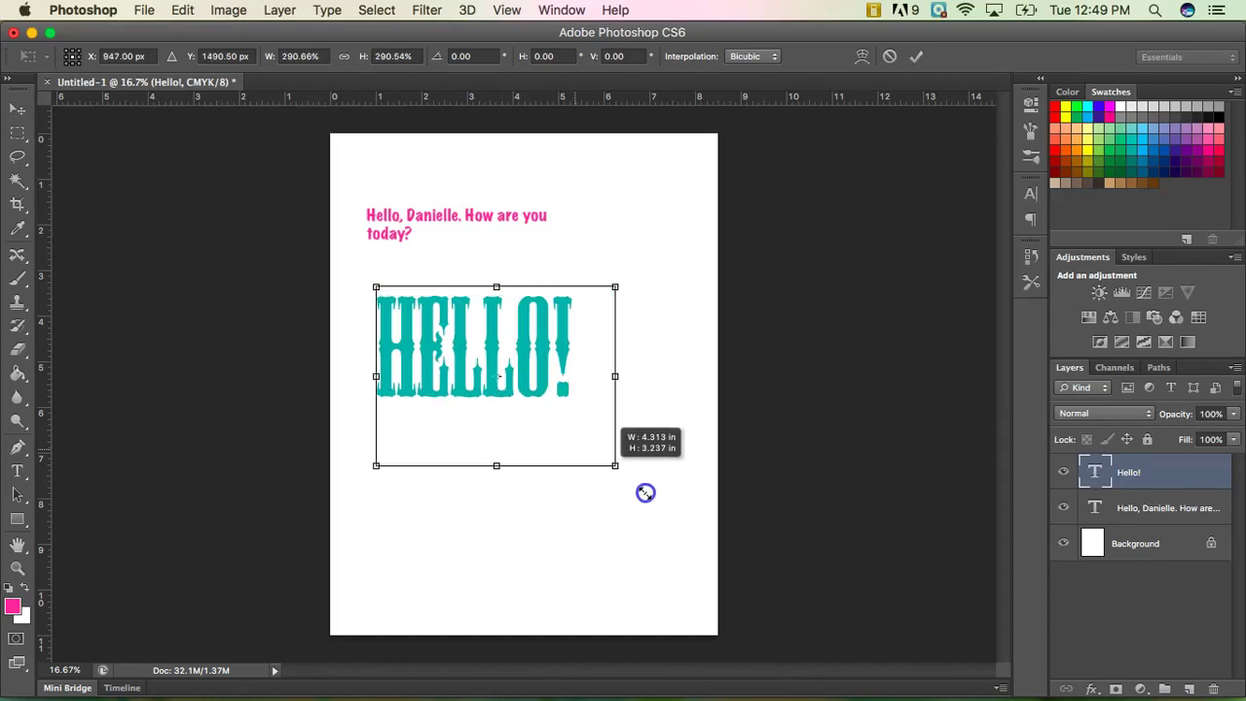
drag(645, 493, 657, 497)
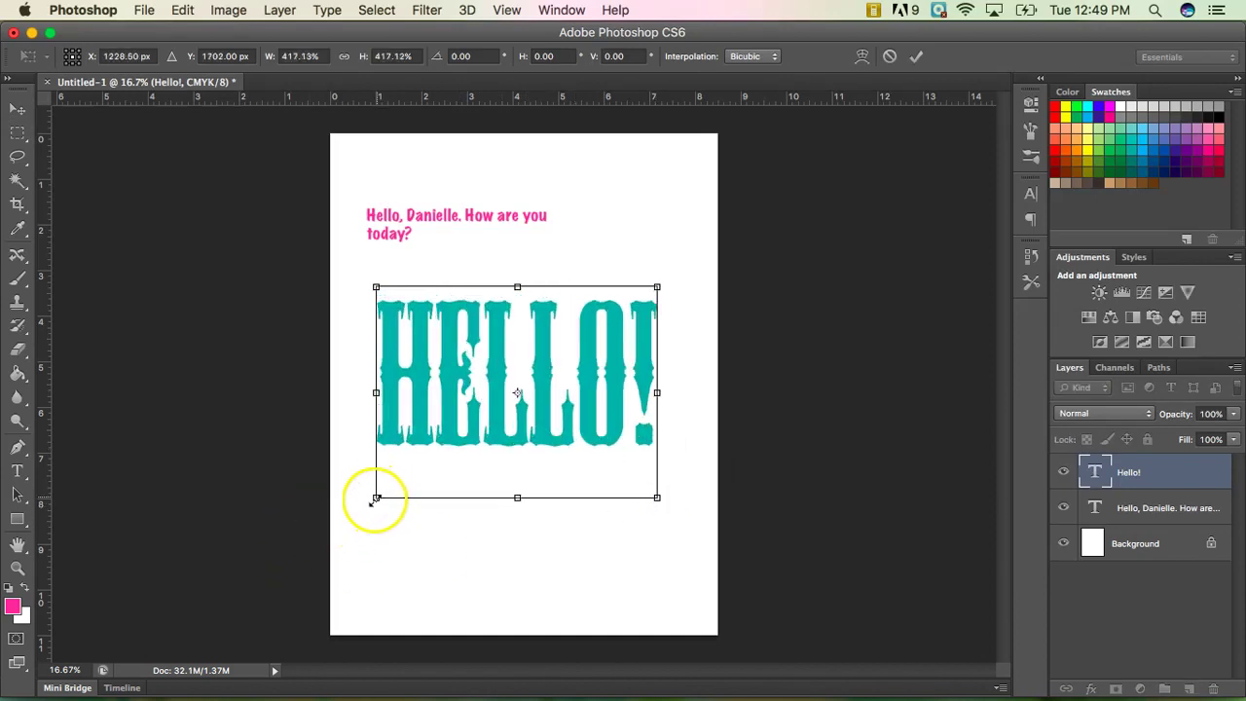
drag(376, 497, 353, 542)
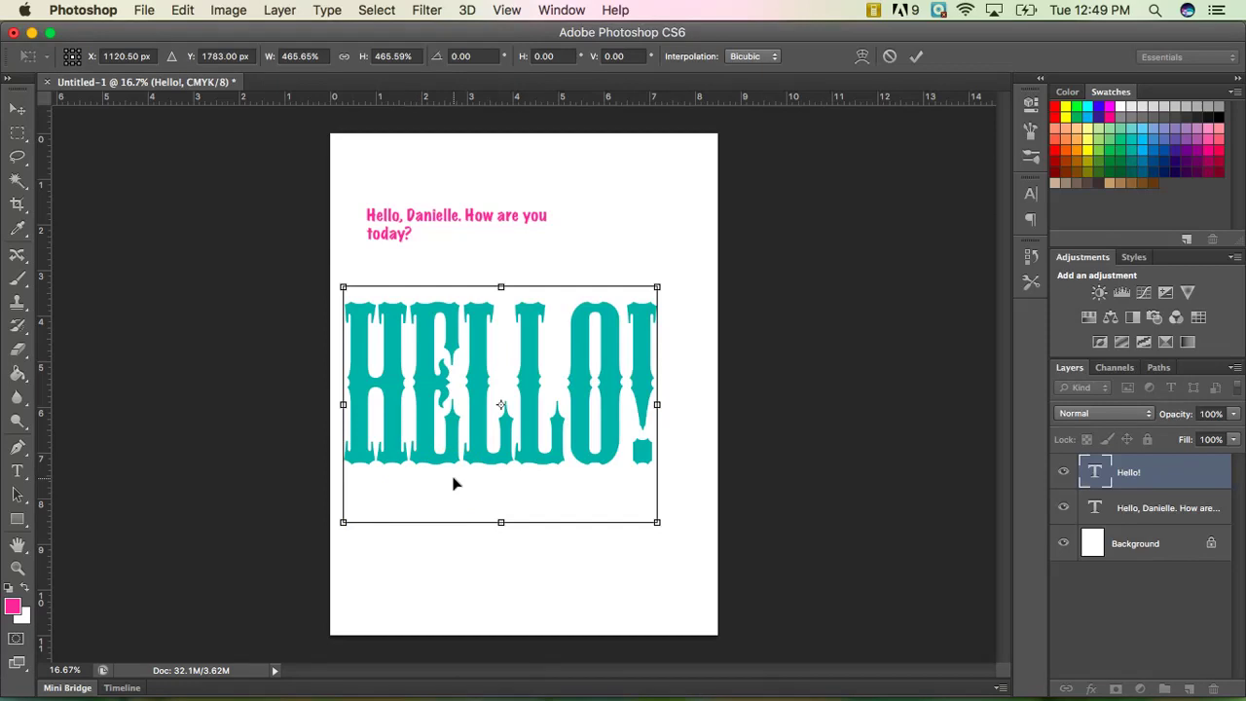
click(918, 56)
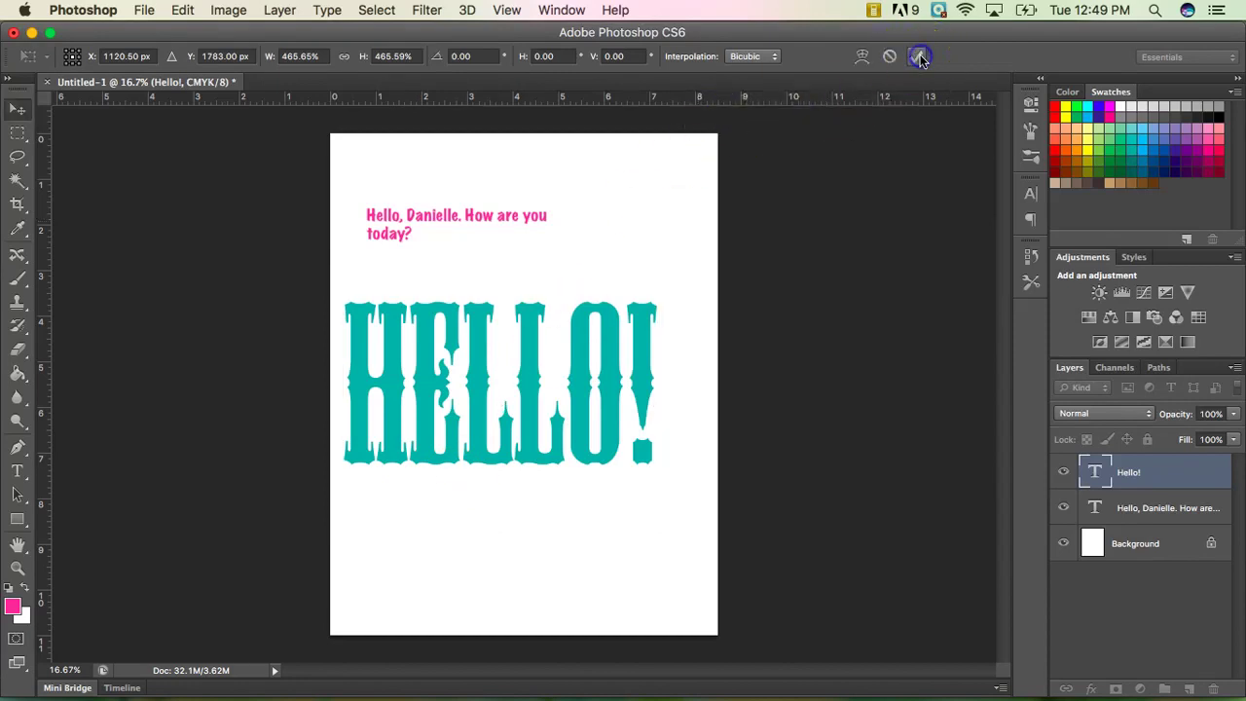
drag(445, 439, 468, 432)
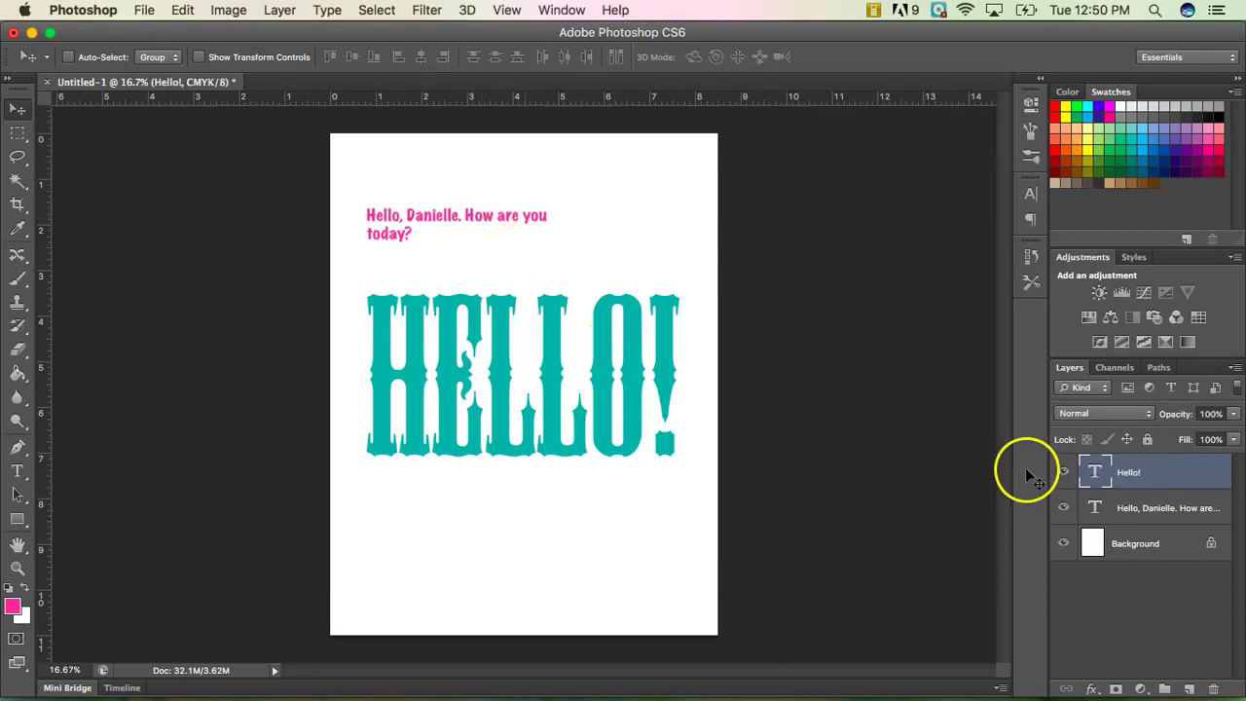
Drag the pink paragraph box's bottom edge up so it clears HELLO!, then recommit
click(1141, 513)
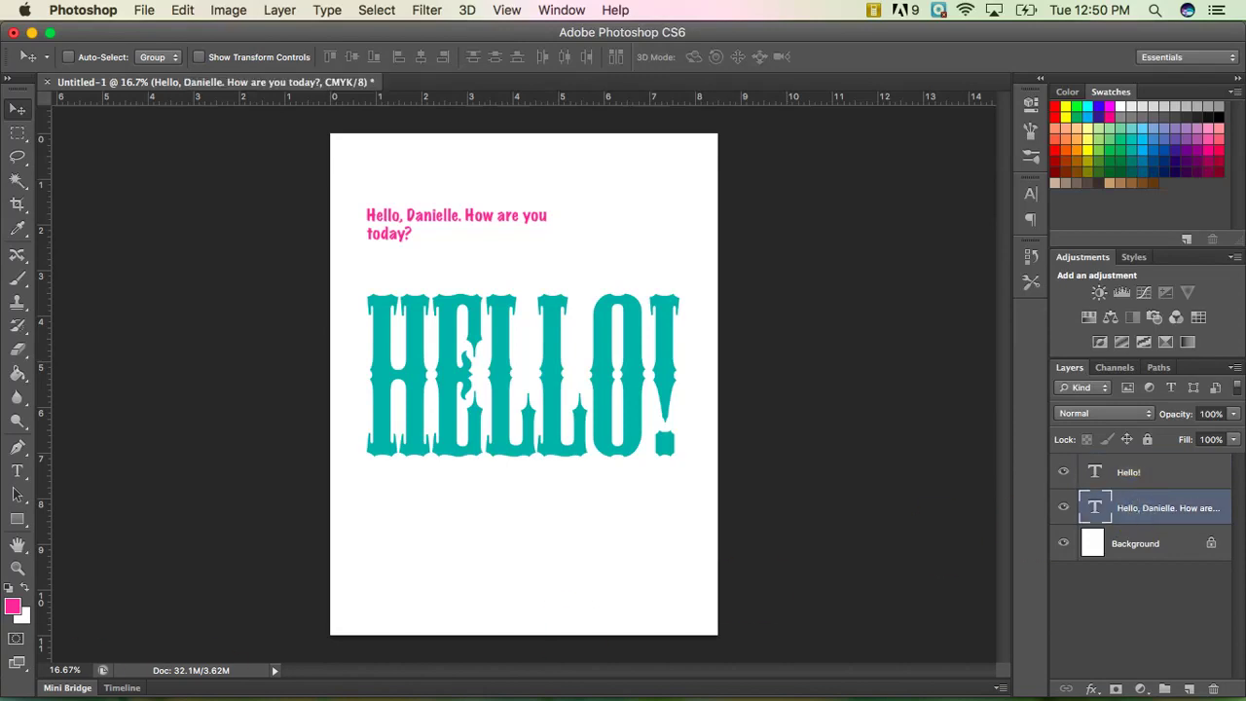
click(18, 473)
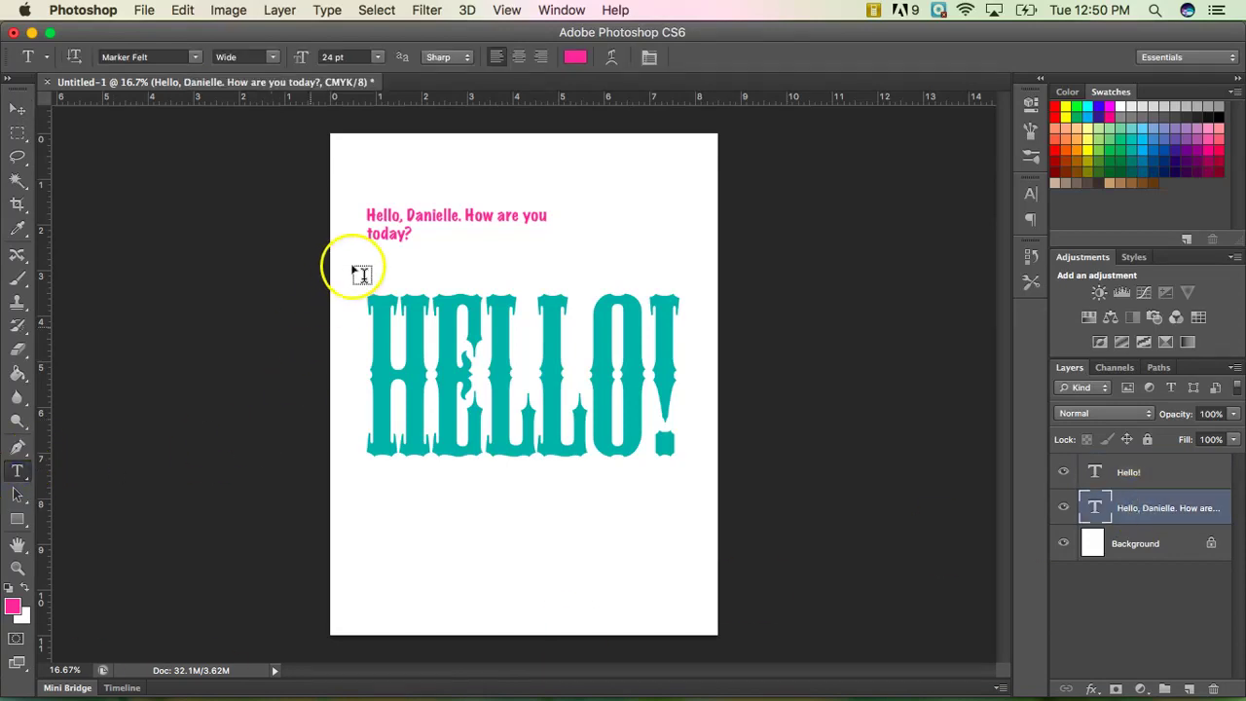
click(392, 235)
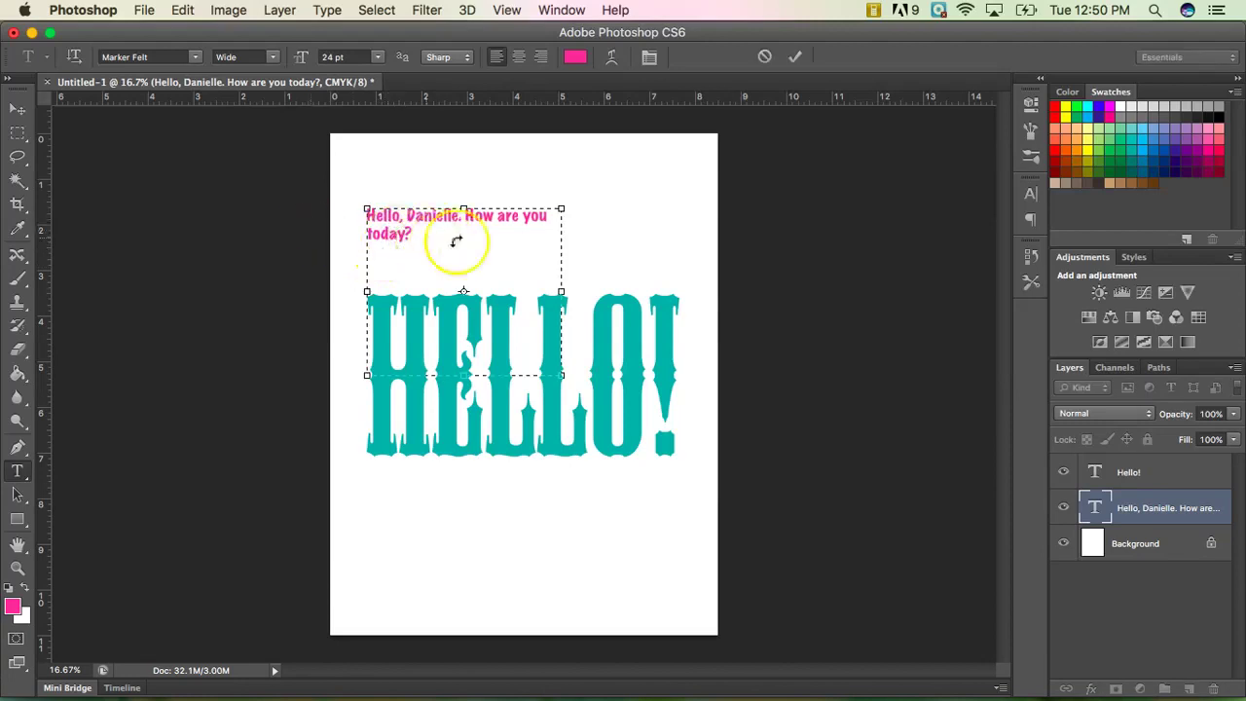
drag(463, 375, 458, 266)
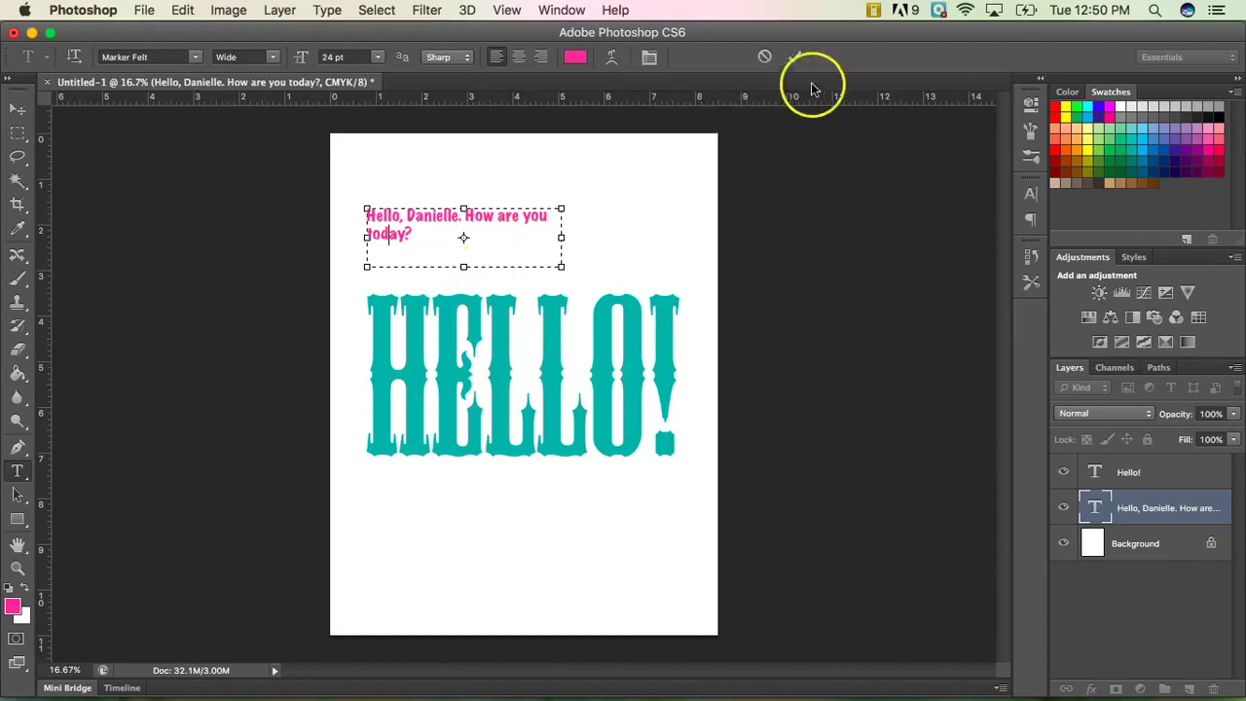
click(795, 57)
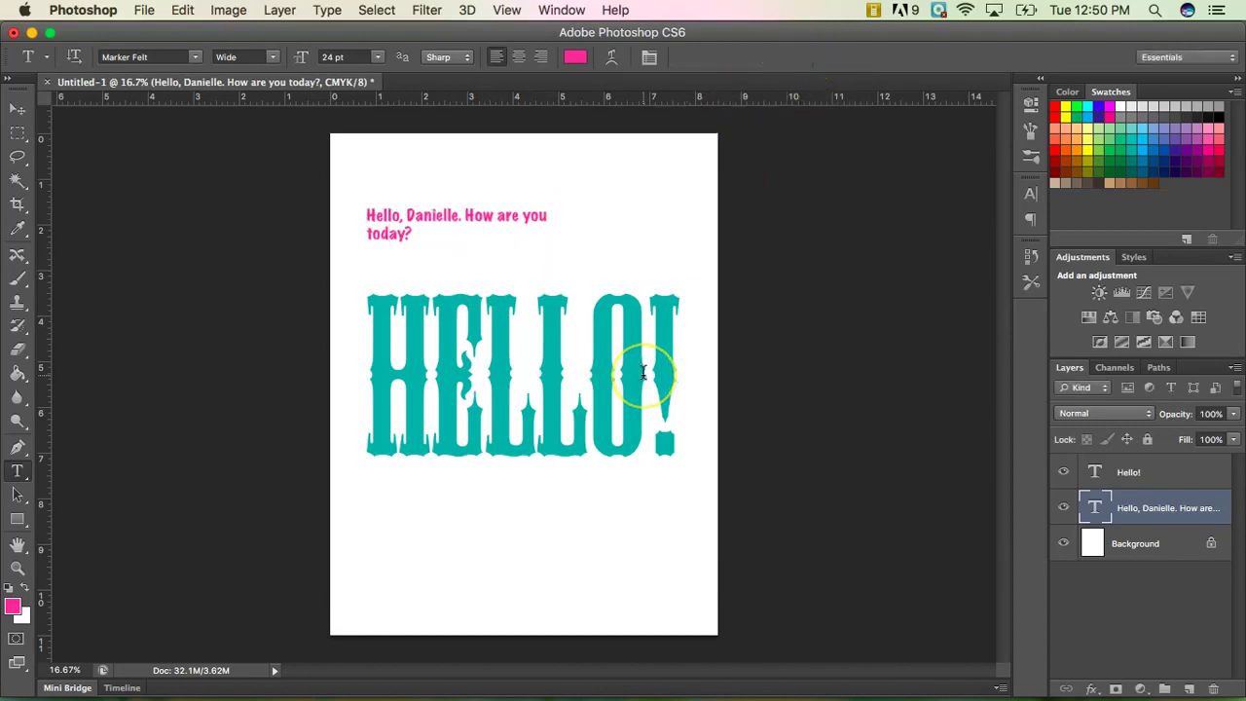